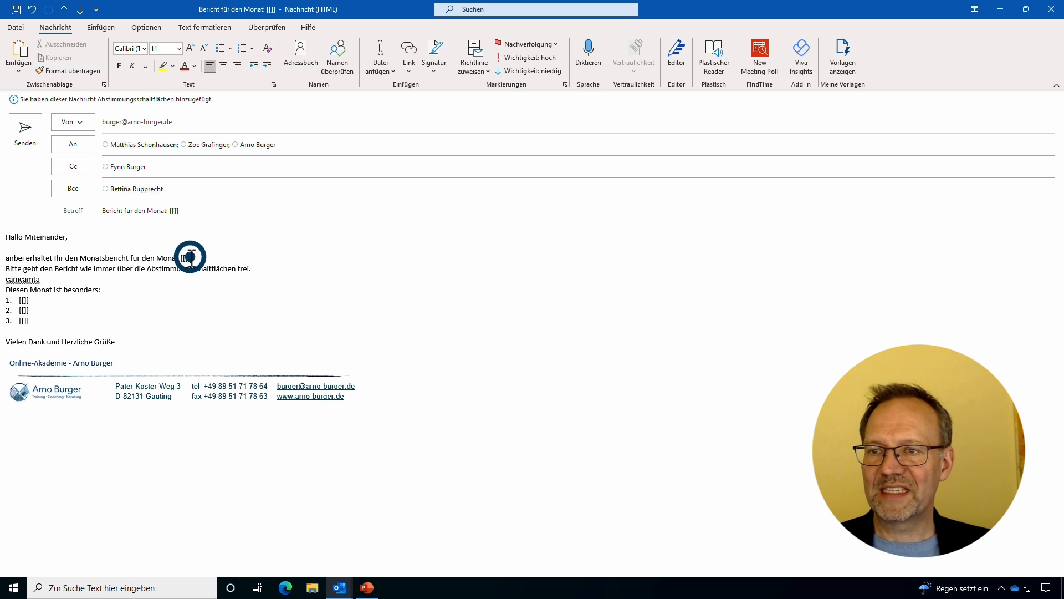
# Step: Review the message's voting button options and the reply-to recipients in its properties, leaving the settings as they are
pyautogui.doubleClick(40, 302)
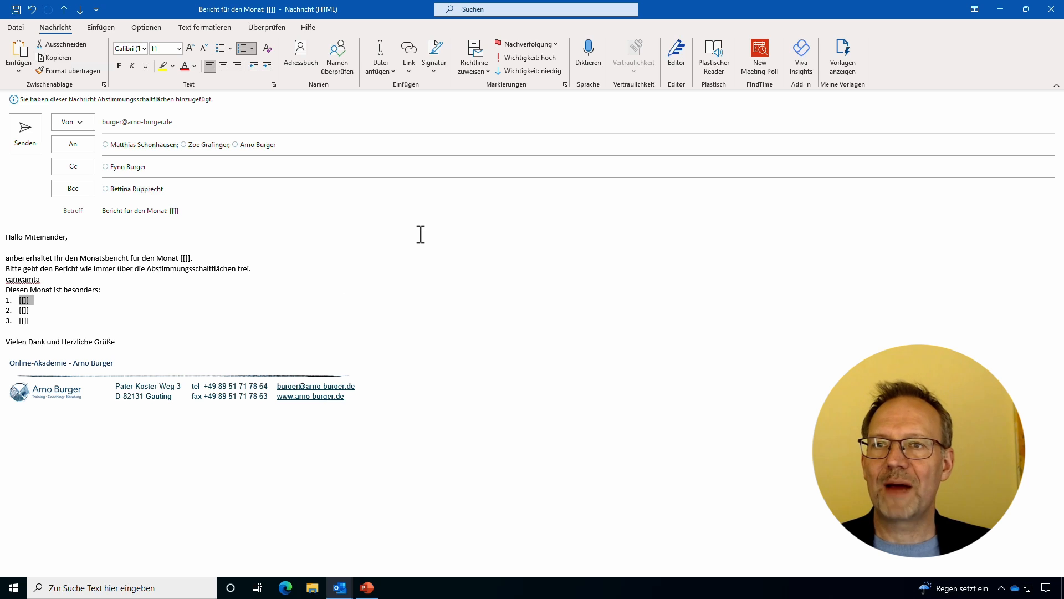
pyautogui.click(154, 28)
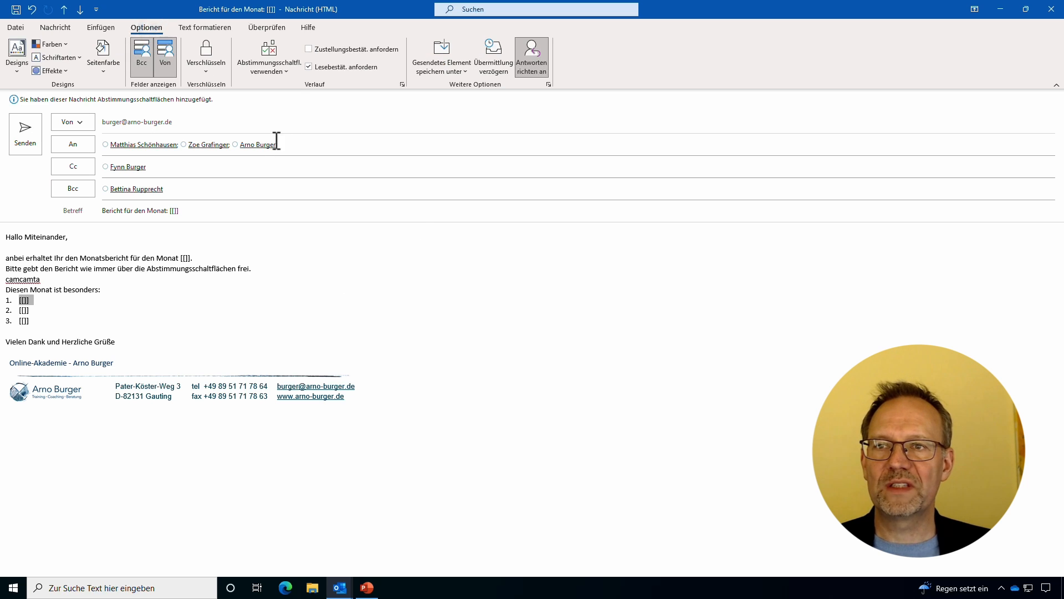
pyautogui.click(281, 74)
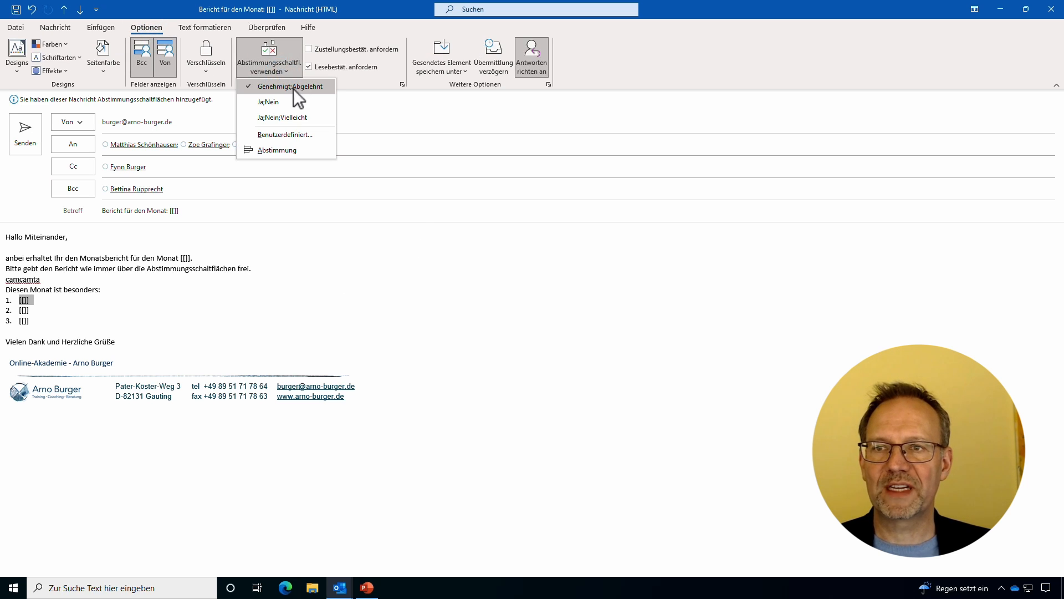
pyautogui.click(280, 66)
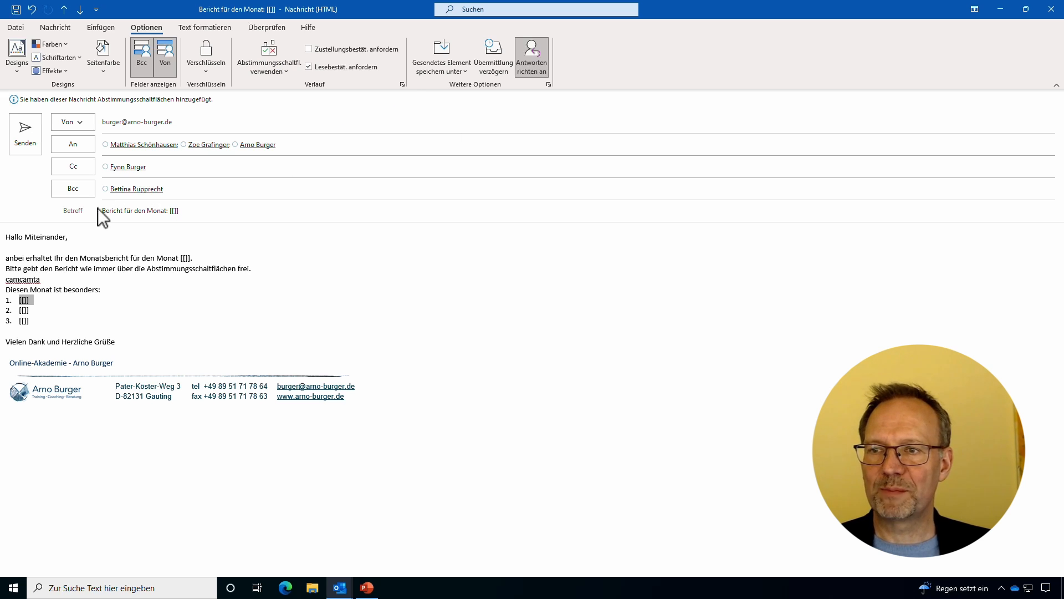
pyautogui.click(534, 61)
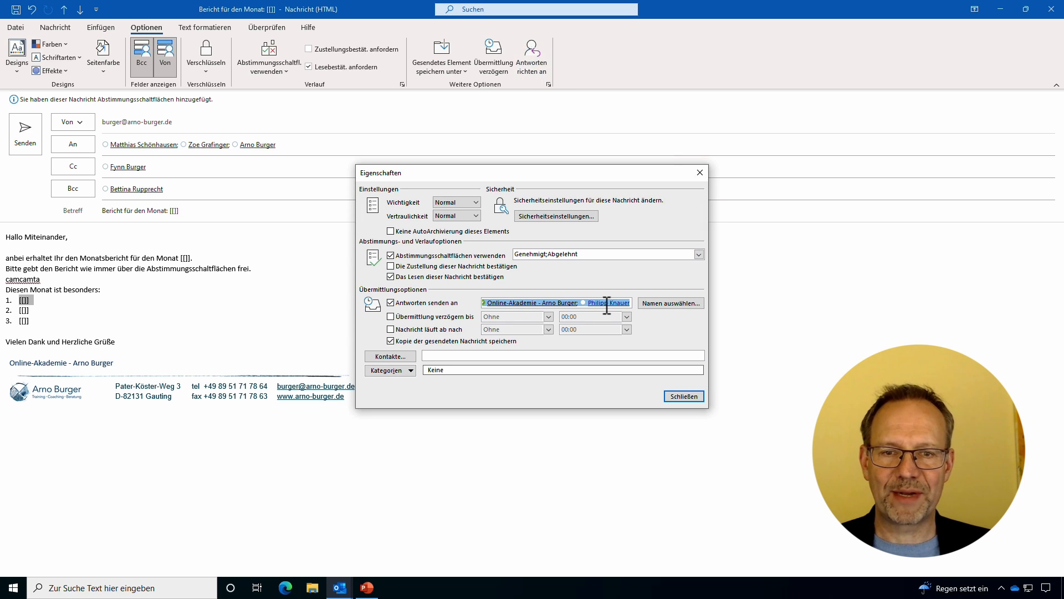
pyautogui.click(604, 303)
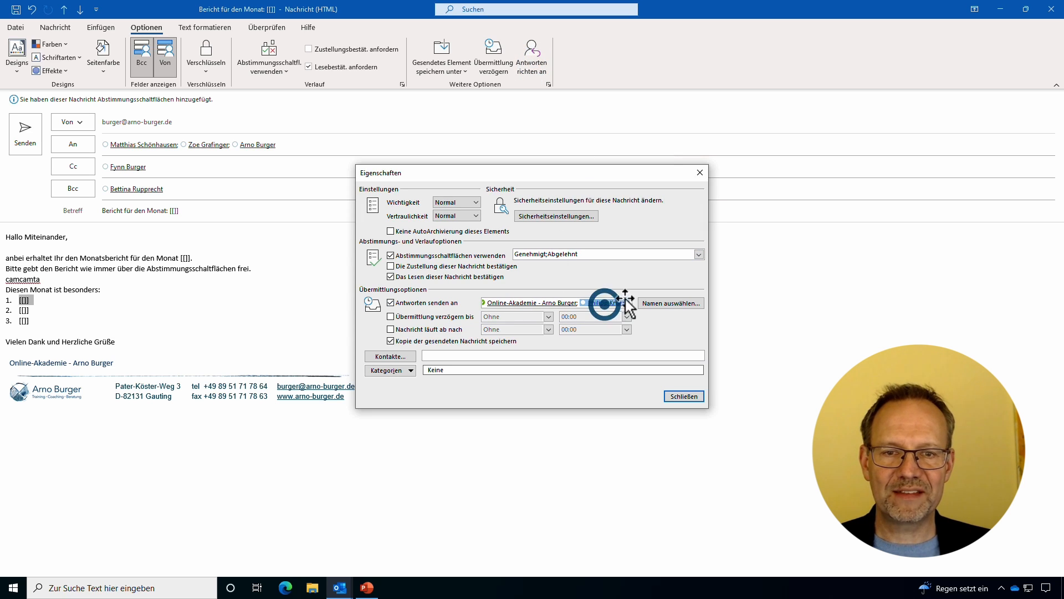
pyautogui.click(692, 399)
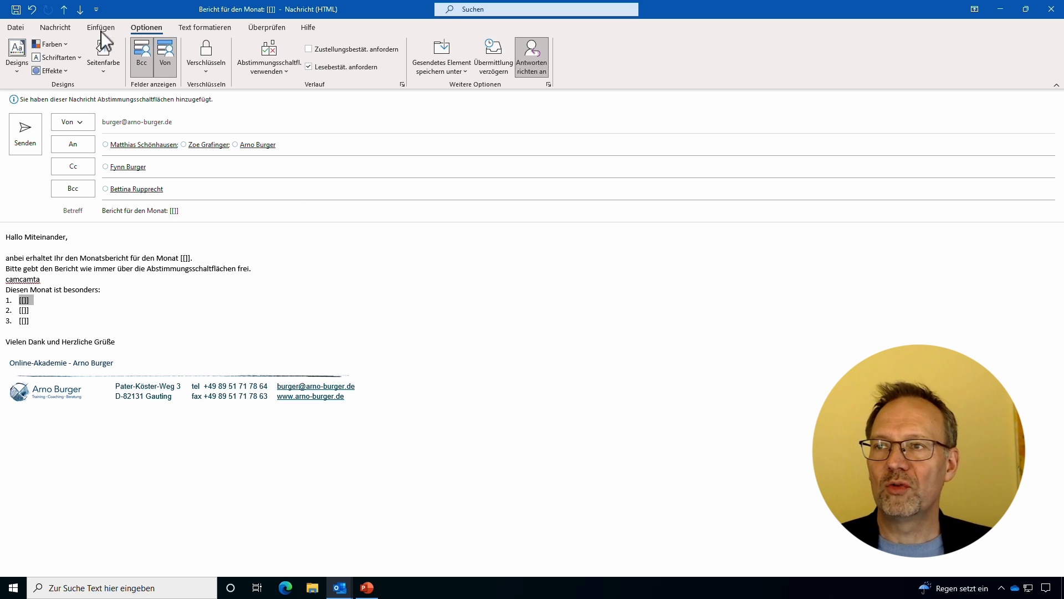
# Step: Start saving the message to a file with the file type Outlook-Vorlage (*.oft)
pyautogui.click(17, 28)
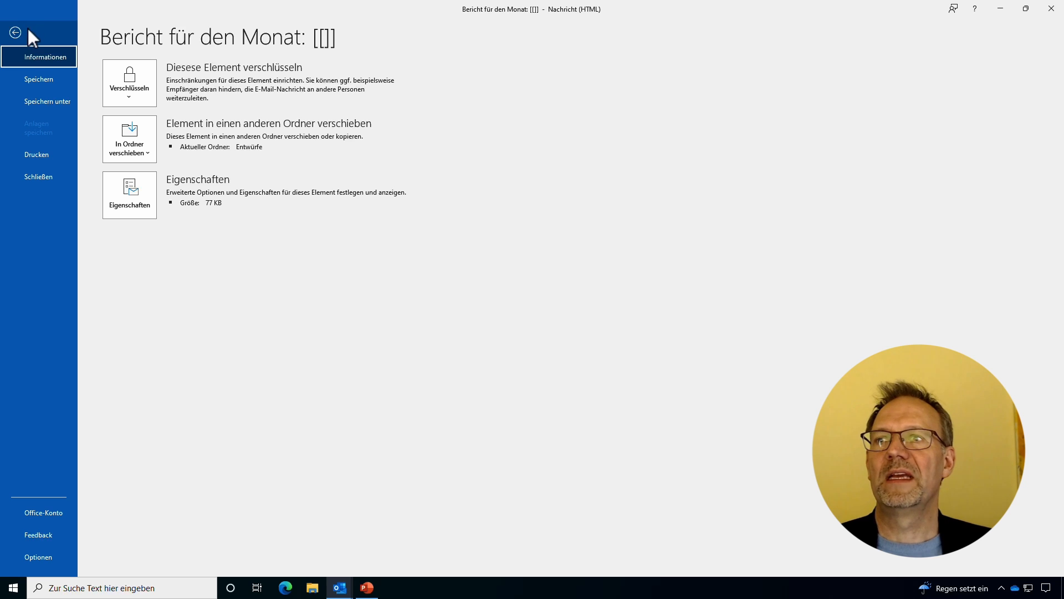
pyautogui.click(42, 101)
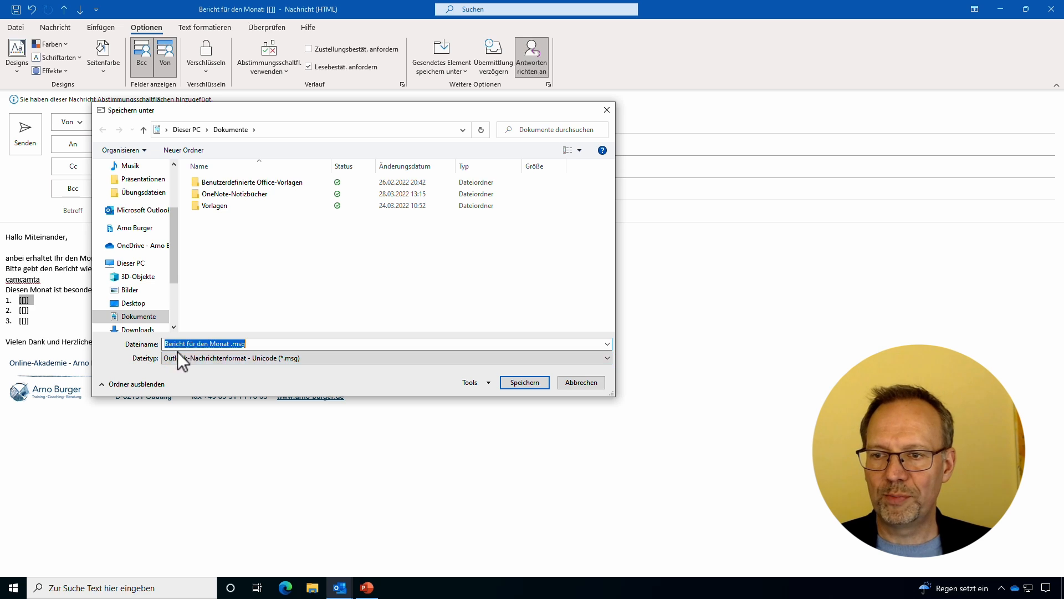
pyautogui.click(197, 358)
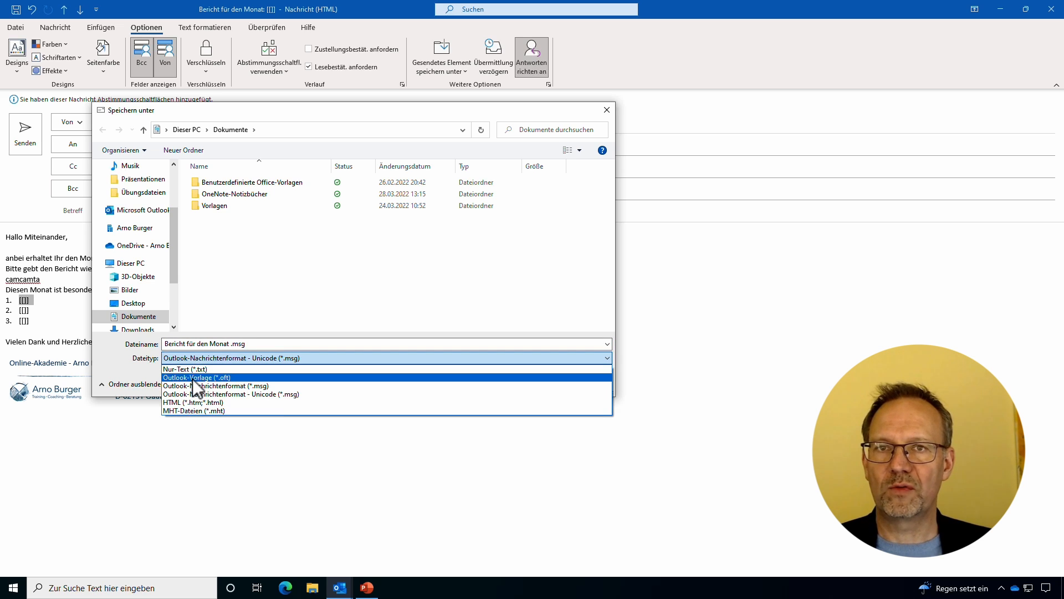
pyautogui.click(192, 377)
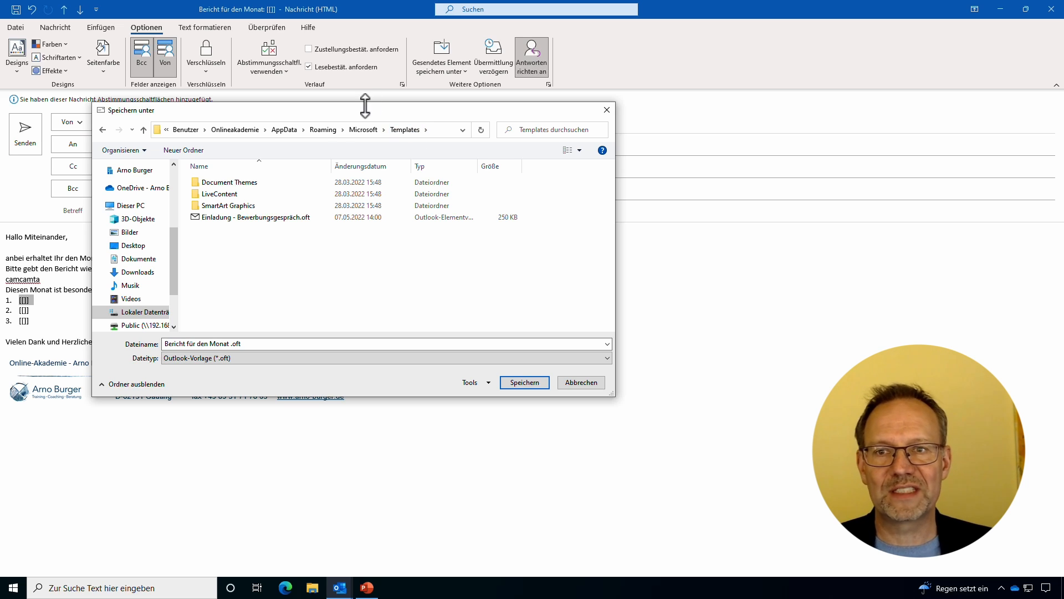
# Step: Save the template in the Templates folder as Monatsbericht, and close the message with its changes saved
pyautogui.click(258, 344)
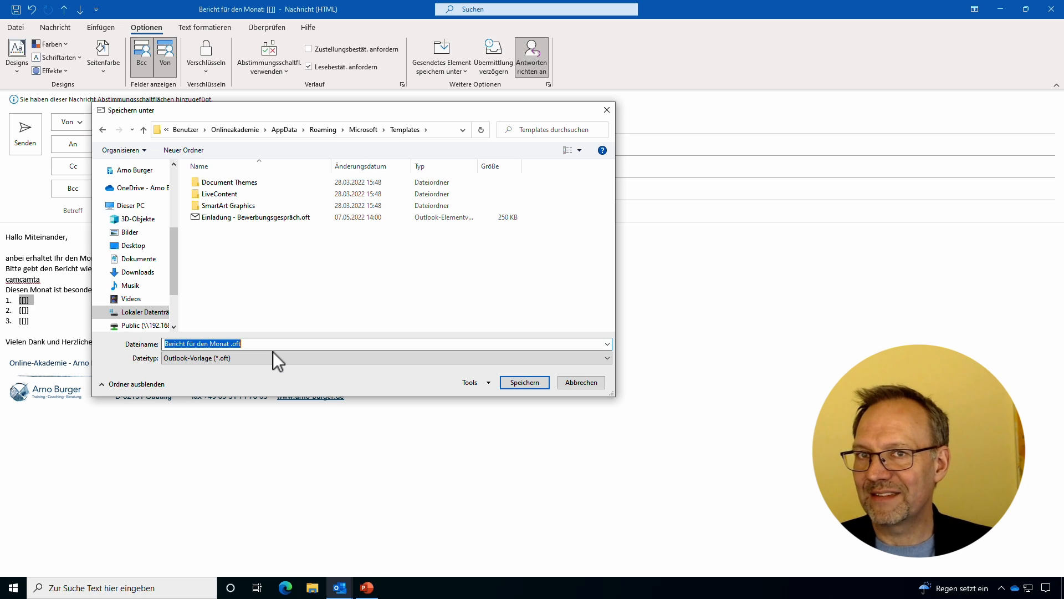
pyautogui.write('Mon')
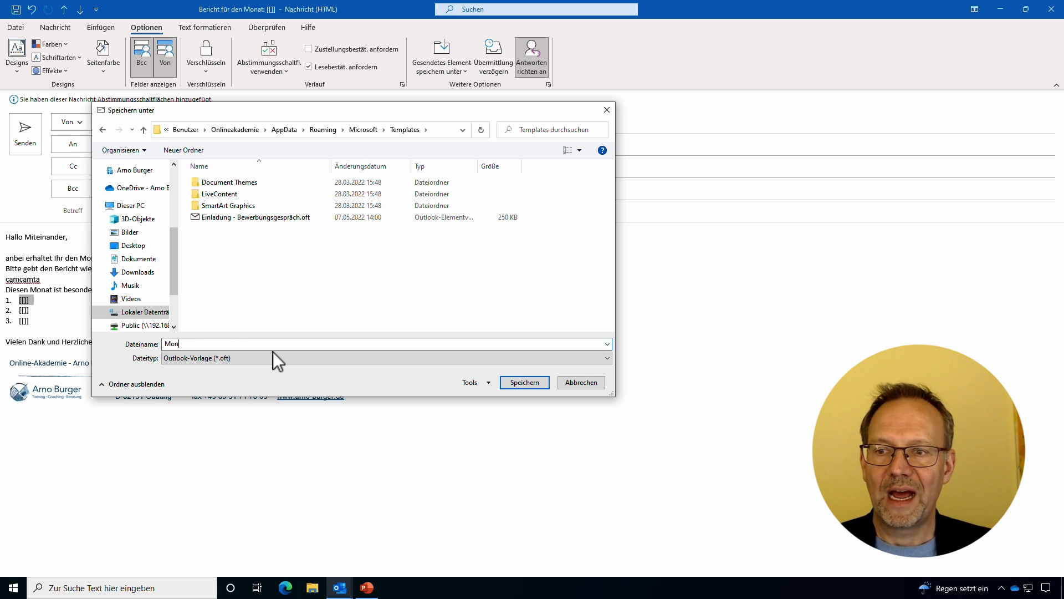
pyautogui.write('ats')
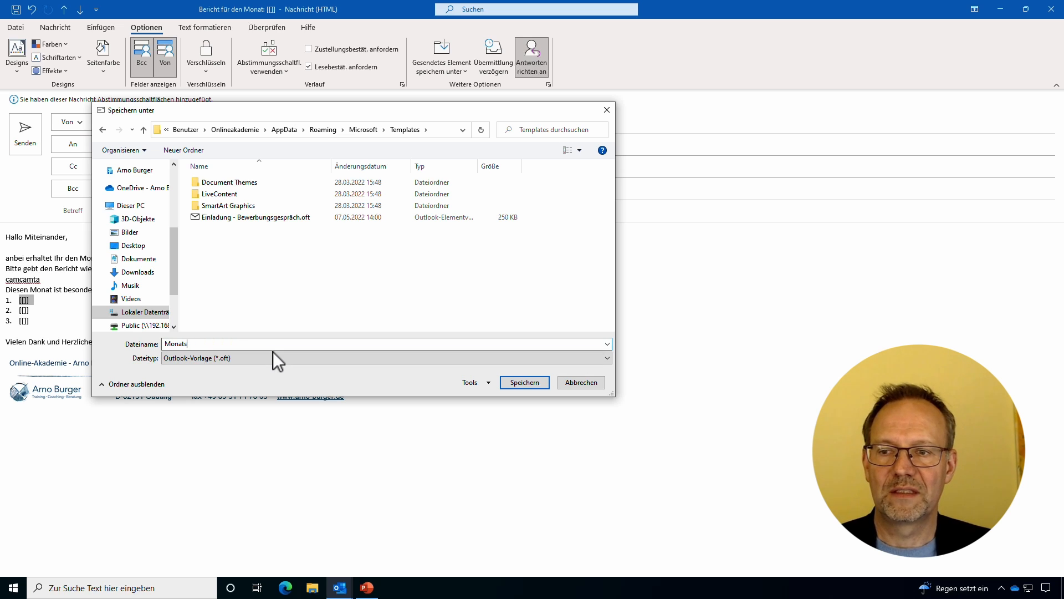
pyautogui.write('berich')
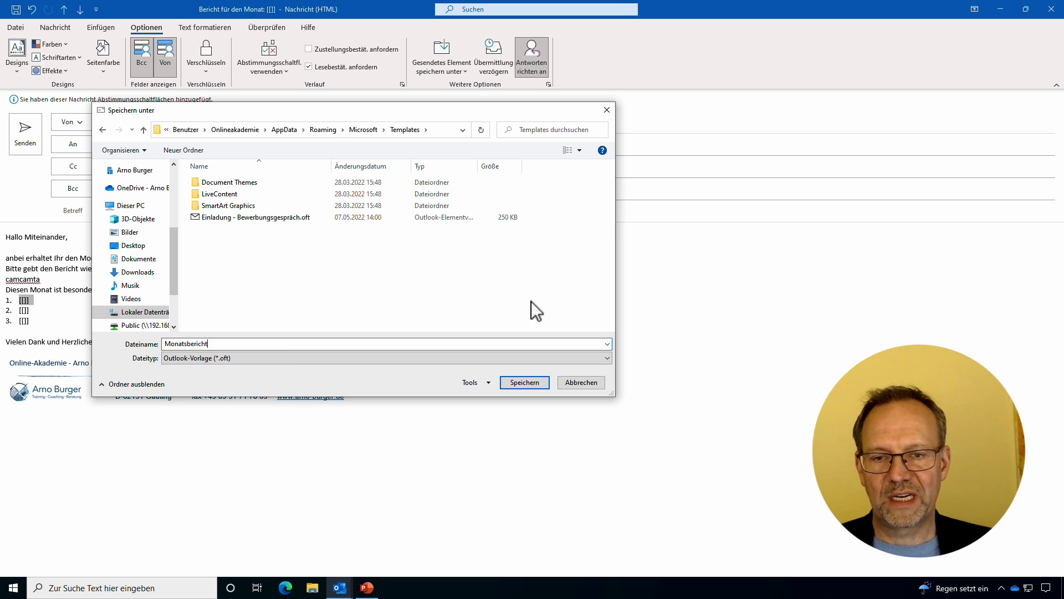
pyautogui.write('t')
pyautogui.click(525, 382)
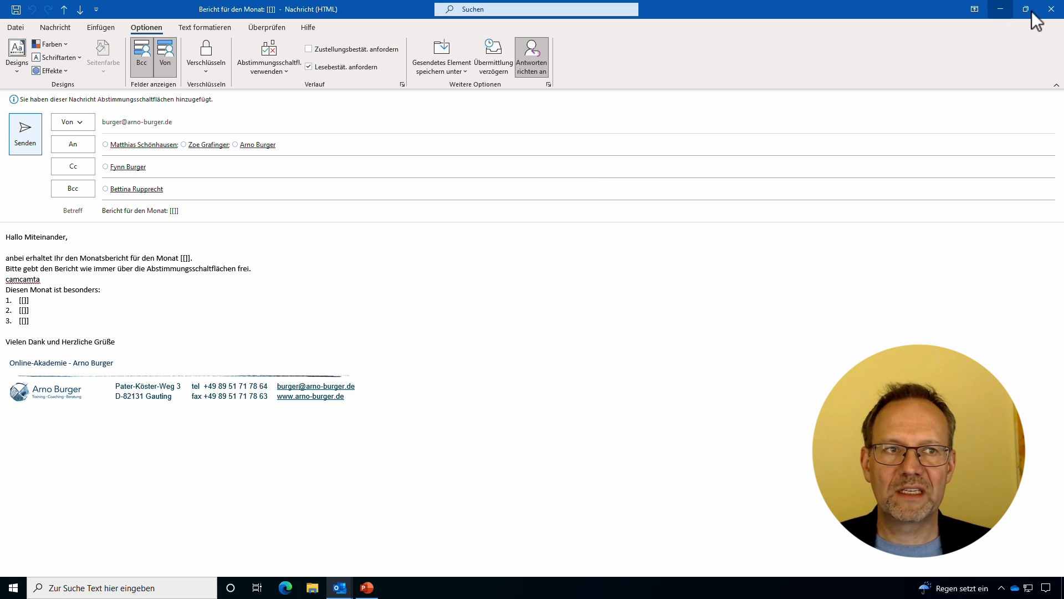
pyautogui.click(1051, 10)
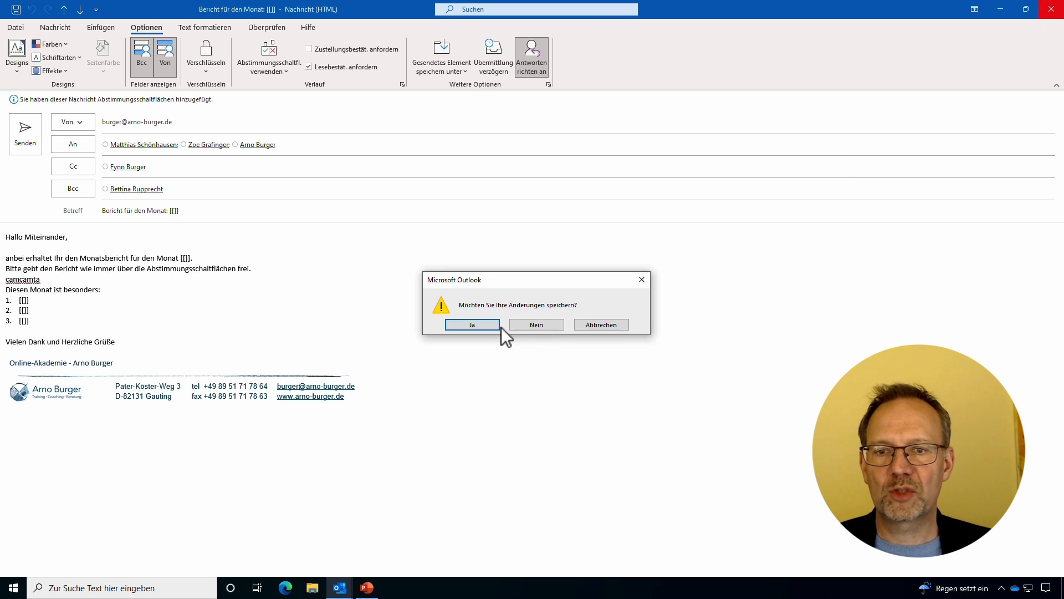
pyautogui.click(482, 328)
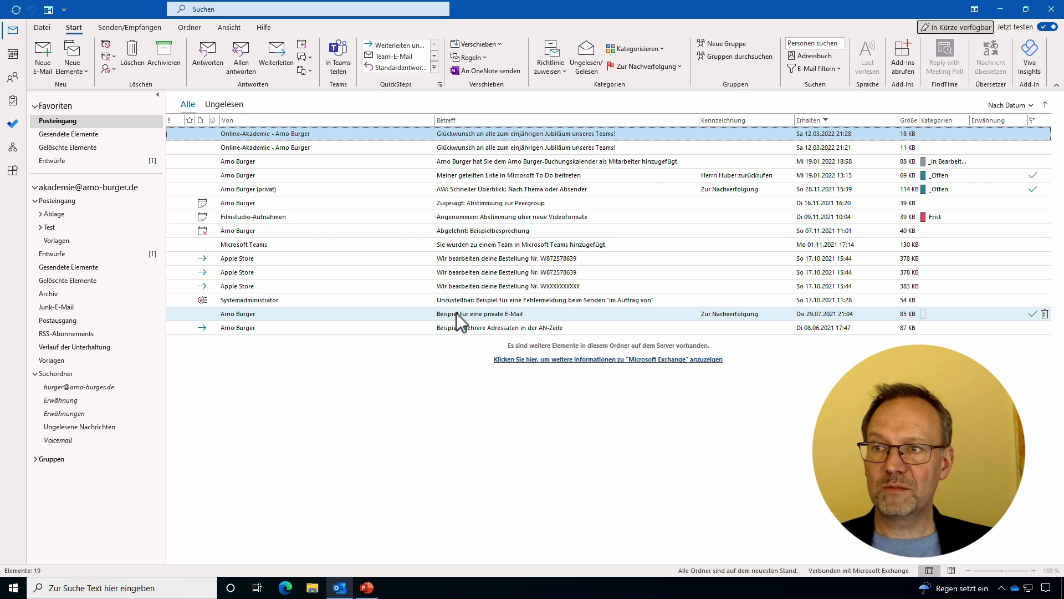
# Step: Create a new message from the Monatsbericht template found under the file system templates (Vorlagen im Dateisystem)
pyautogui.click(77, 64)
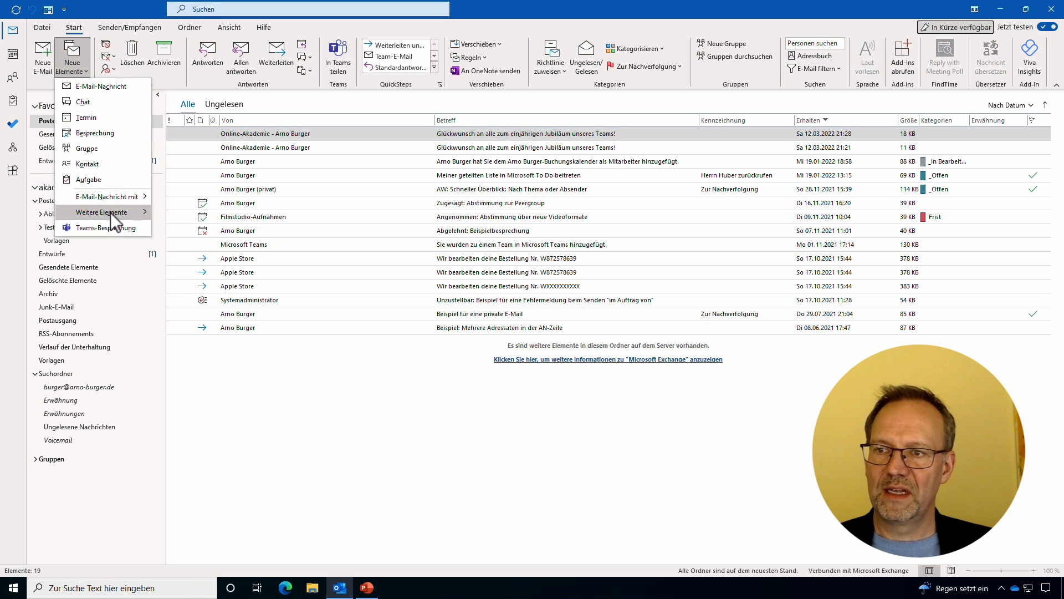
pyautogui.click(109, 211)
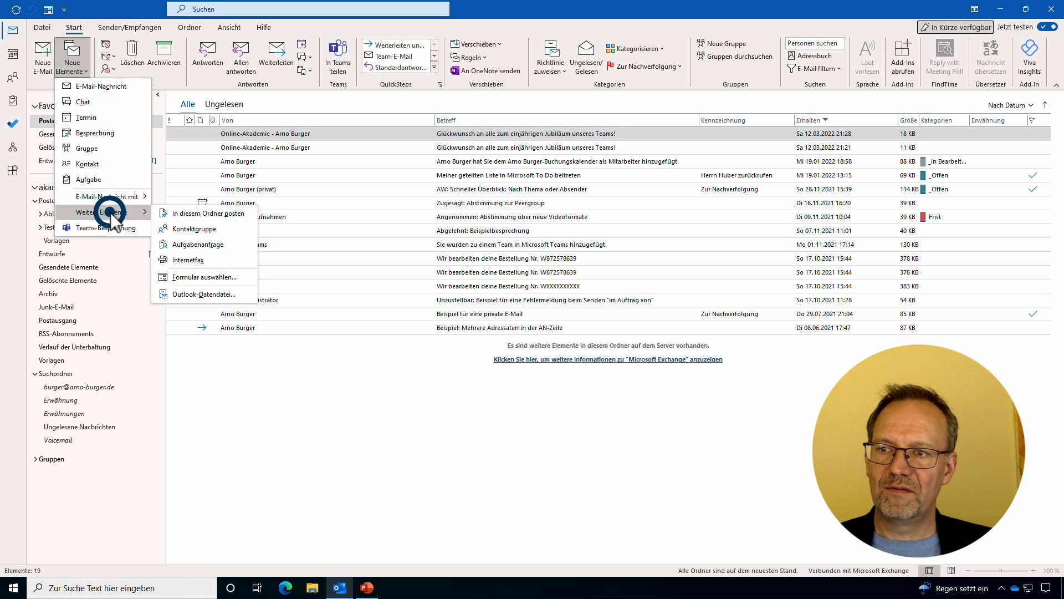
pyautogui.click(205, 277)
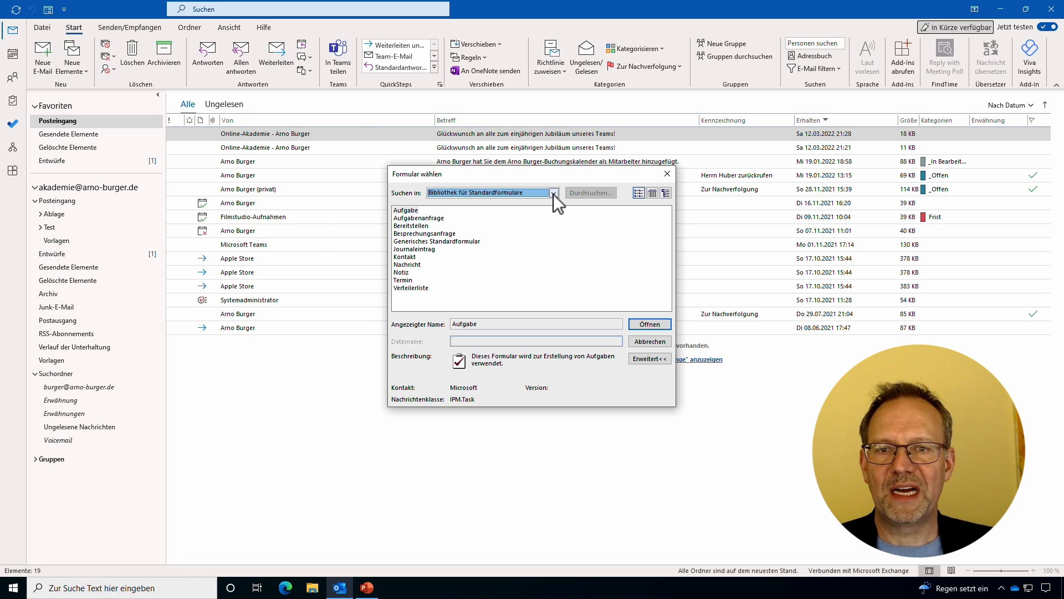
pyautogui.click(553, 194)
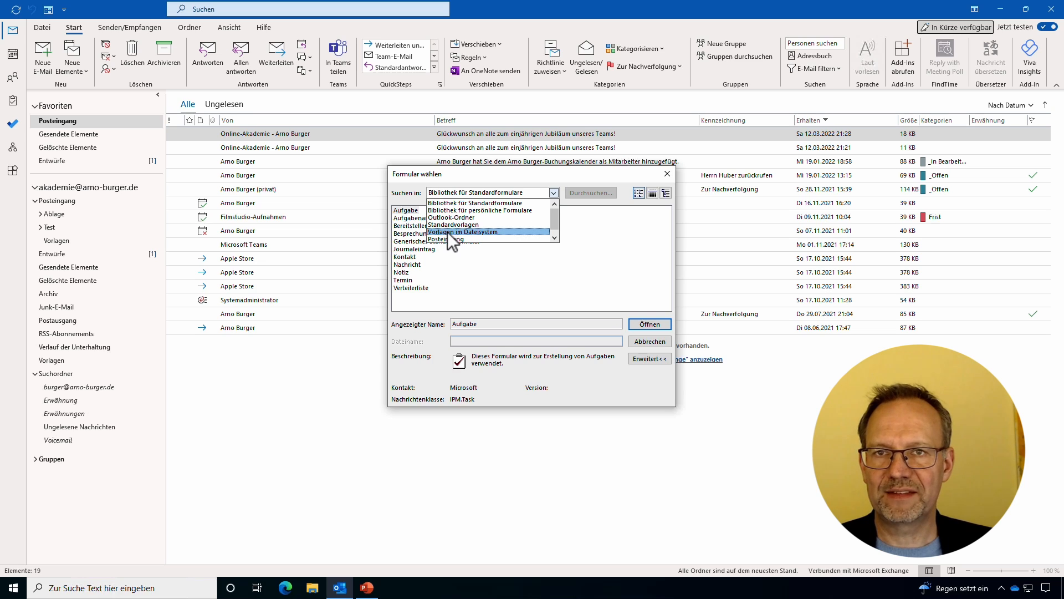
pyautogui.click(447, 232)
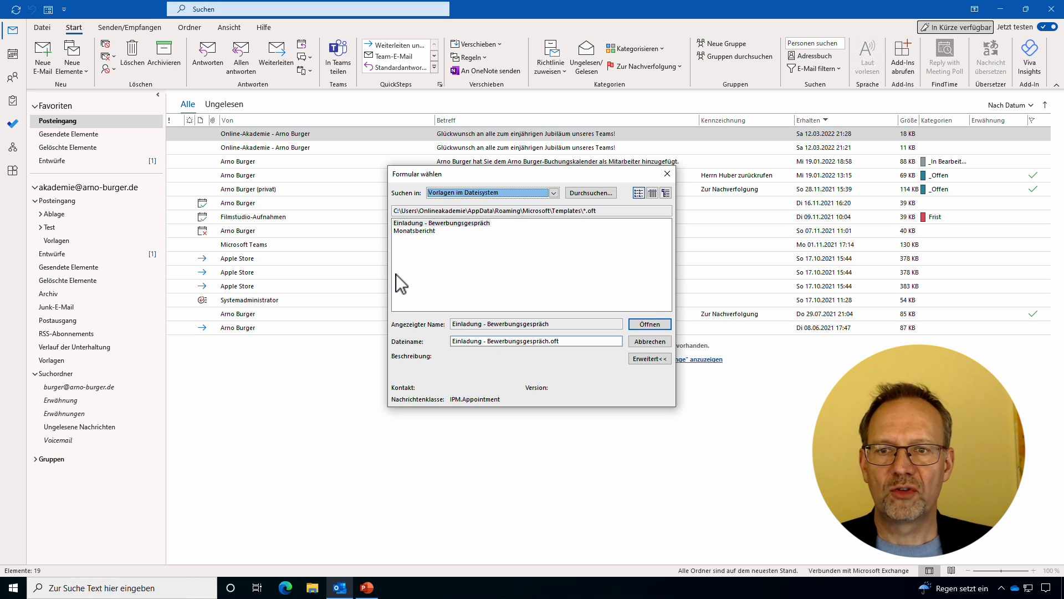
pyautogui.click(406, 230)
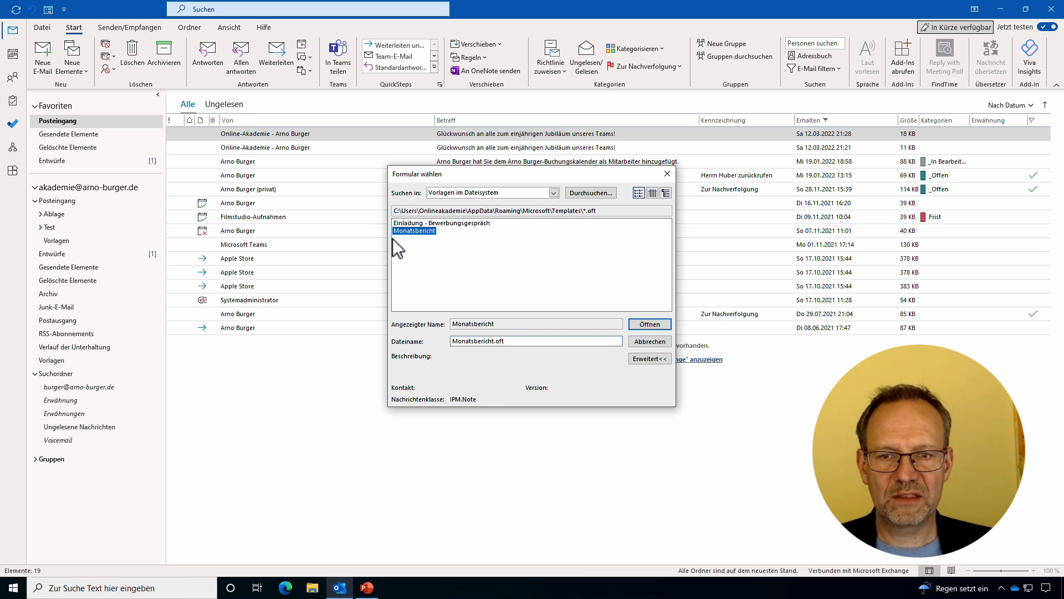
pyautogui.click(647, 326)
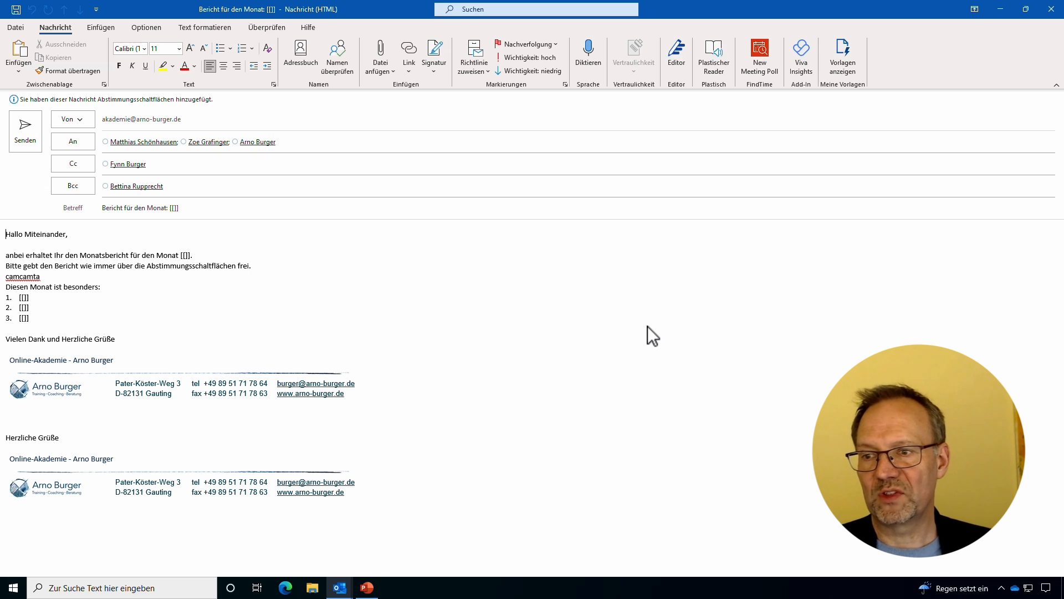
# Step: Examine the two signature blocks in the message body and the default signature settings for the account
pyautogui.click(65, 371)
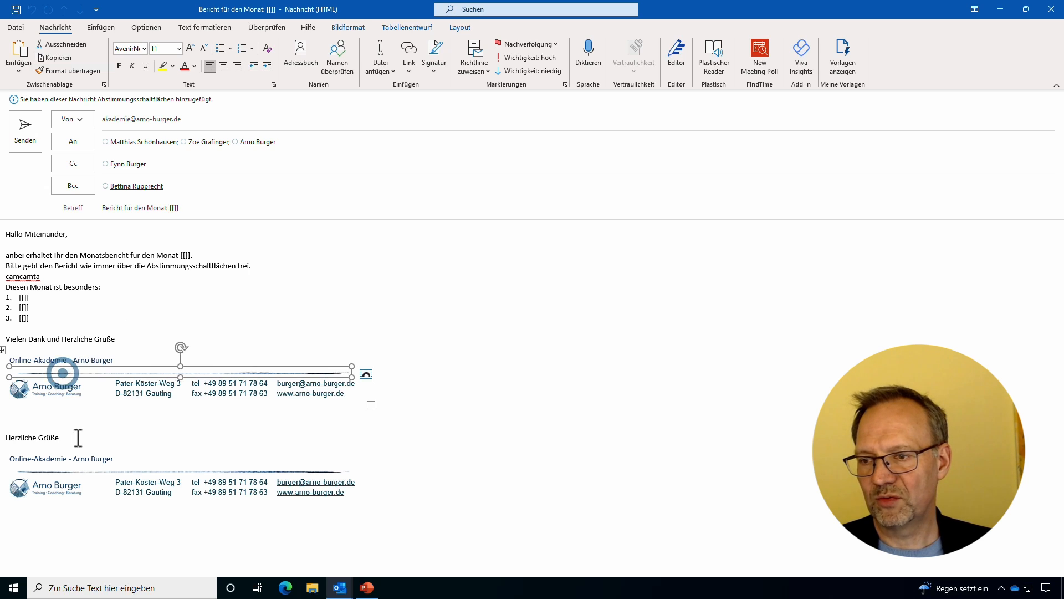
pyautogui.click(79, 473)
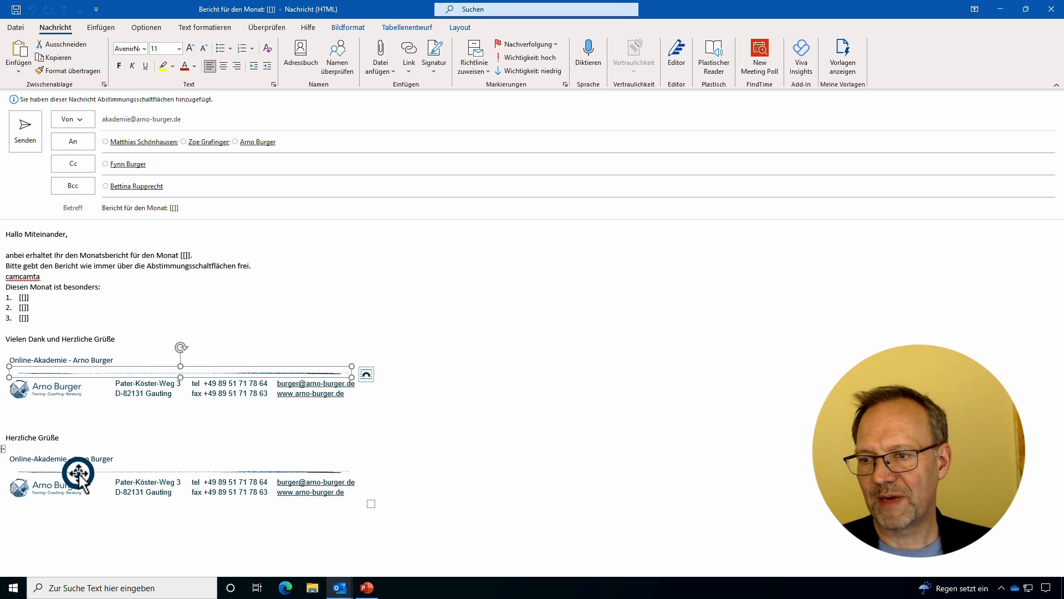
pyautogui.click(88, 427)
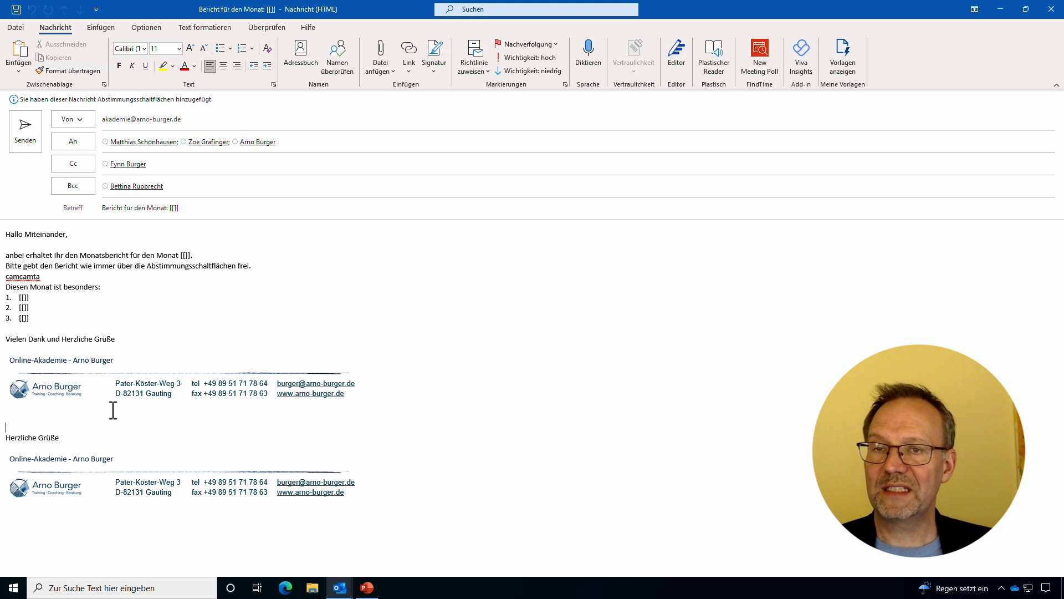
pyautogui.click(444, 66)
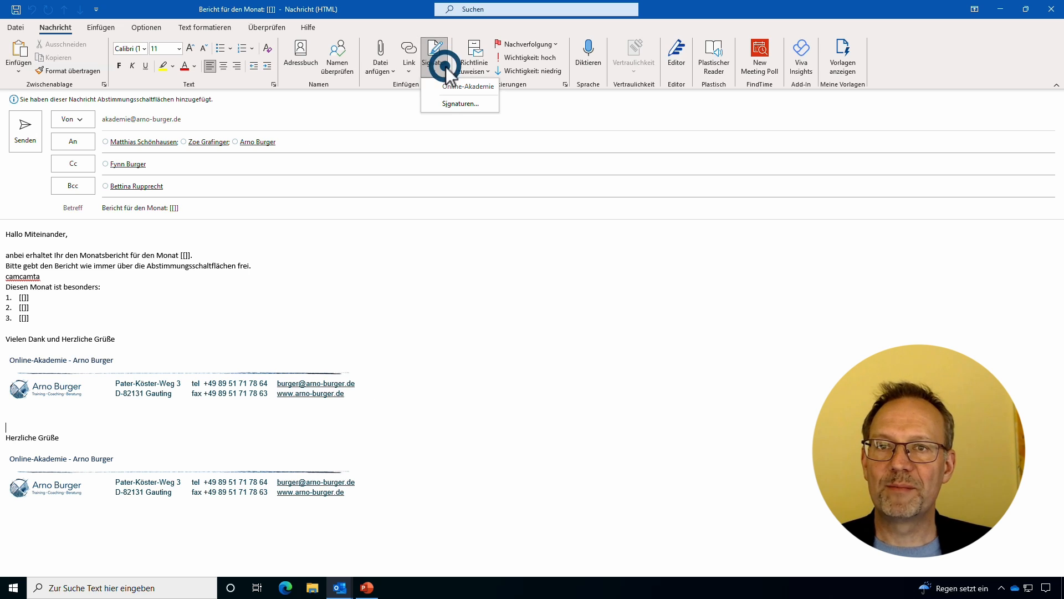
pyautogui.click(448, 104)
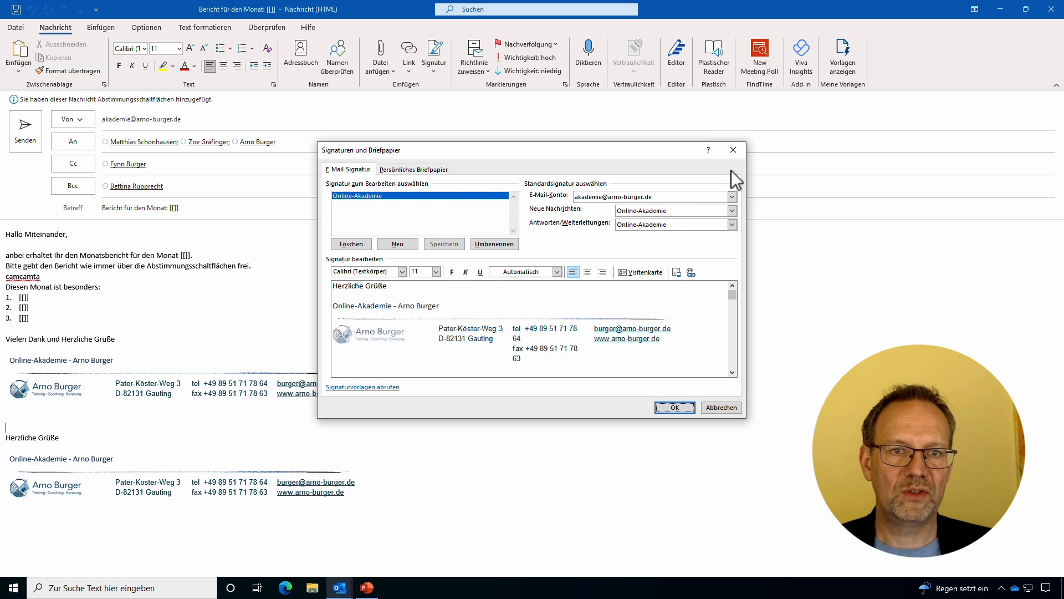
pyautogui.click(731, 150)
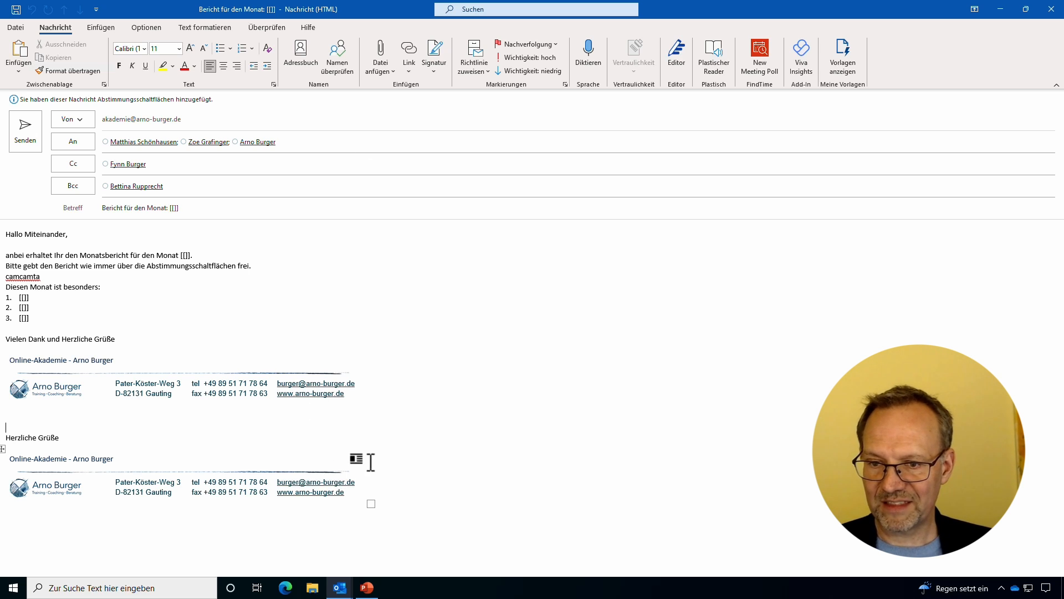
# Step: Delete both signature blocks and the second "Herzliche Grüße" below the closing line "Vielen Dank und Herzliche Grüße"
pyautogui.moveTo(371, 488)
pyautogui.mouseDown()
pyautogui.moveTo(332, 458)
pyautogui.moveTo(85, 364)
pyautogui.moveTo(50, 366)
pyautogui.moveTo(33, 384)
pyautogui.moveTo(26, 369)
pyautogui.mouseUp()
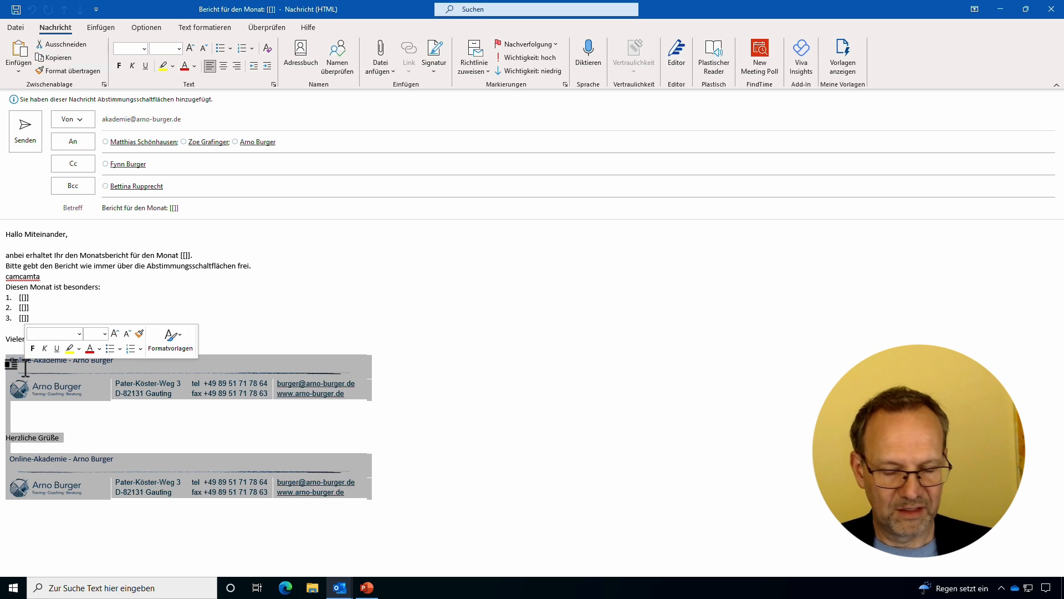
pyautogui.press('Delete')
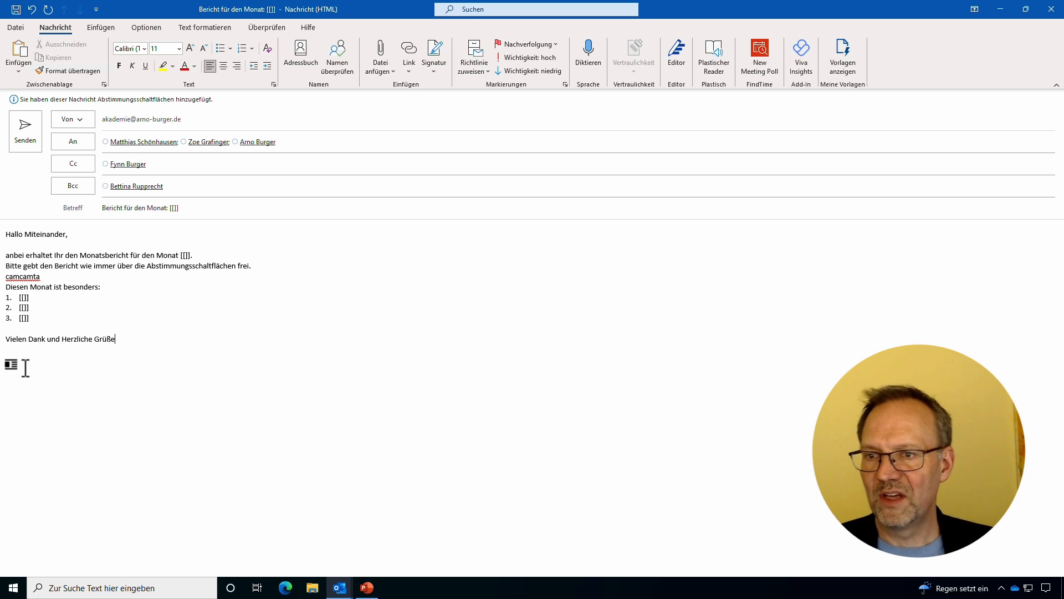
# Step: Delete the stray word "camcamta" above the line "Diesen Monat ist besonders:" in the message body
pyautogui.doubleClick(39, 276)
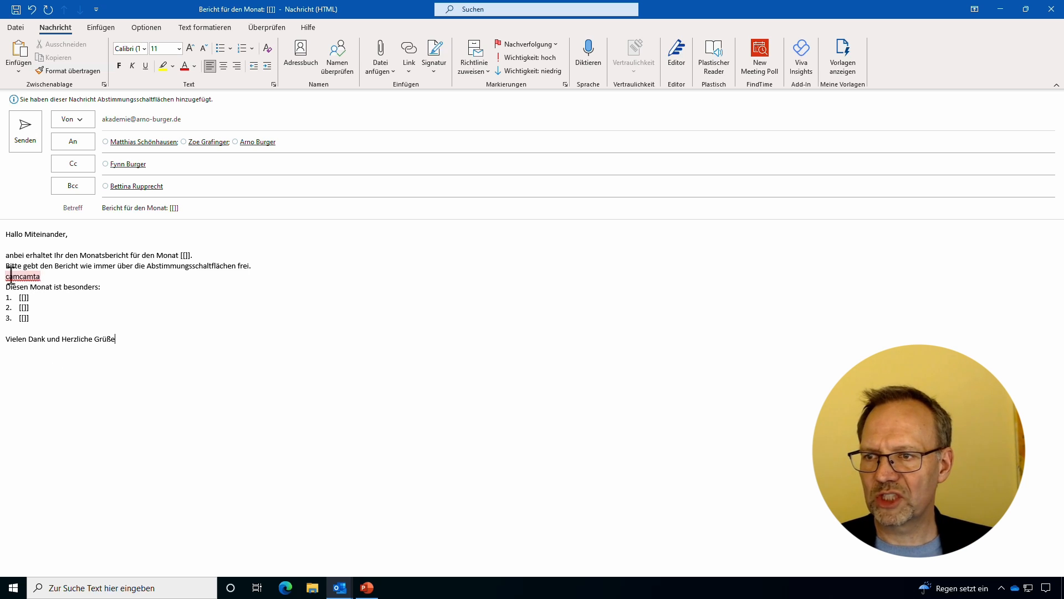
pyautogui.click(36, 276)
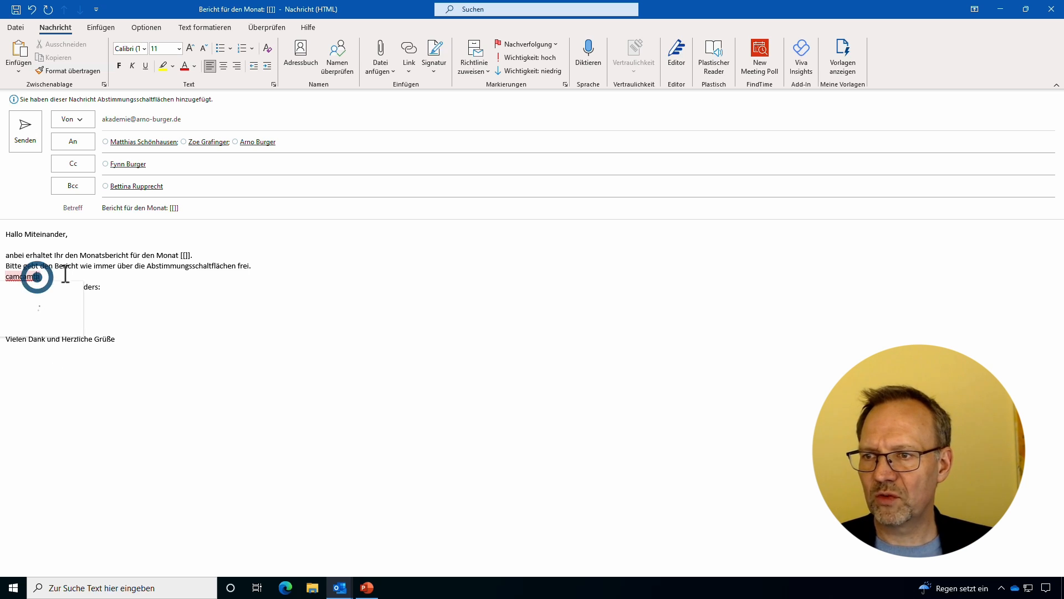
pyautogui.tripleClick(26, 277)
pyautogui.press('Delete')
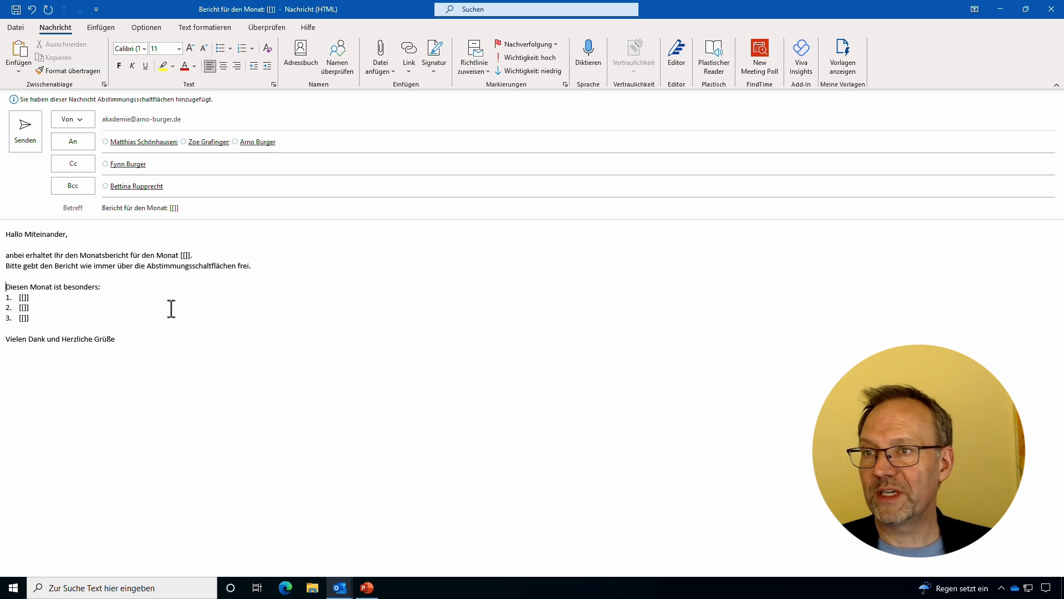
# Step: Save the cleaned-up message as an Outlook template (*.oft), replacing Monatsbericht.oft in the Templates folder, and close the message with its changes saved
pyautogui.click(16, 28)
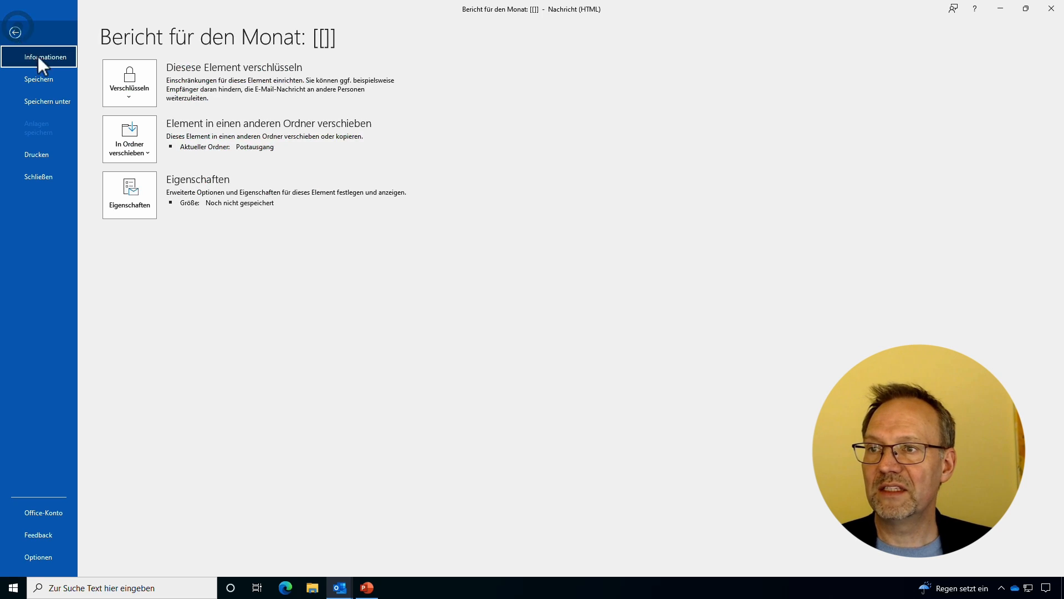
pyautogui.click(56, 99)
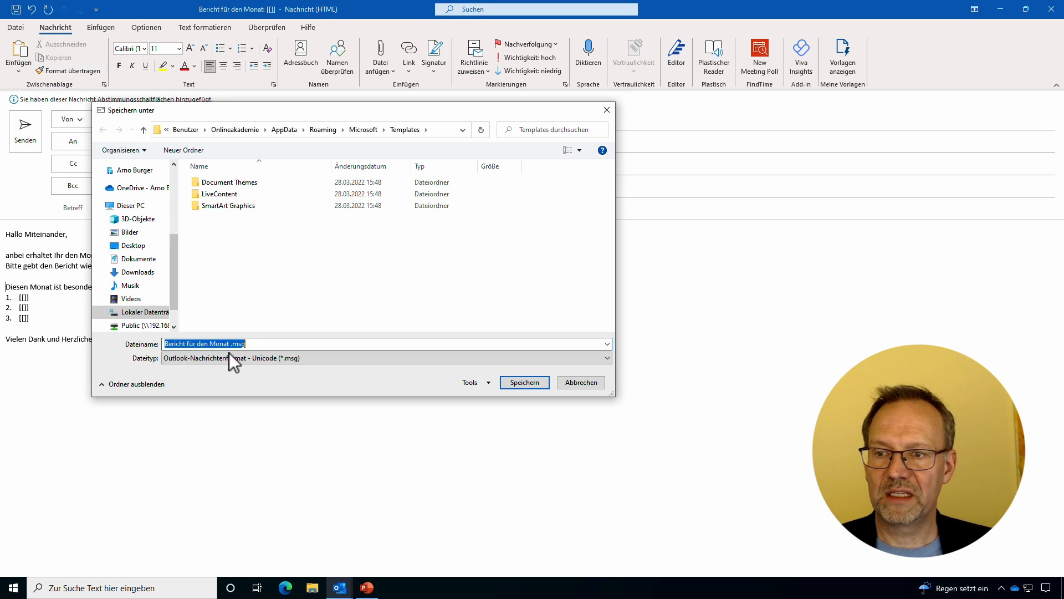
pyautogui.click(205, 358)
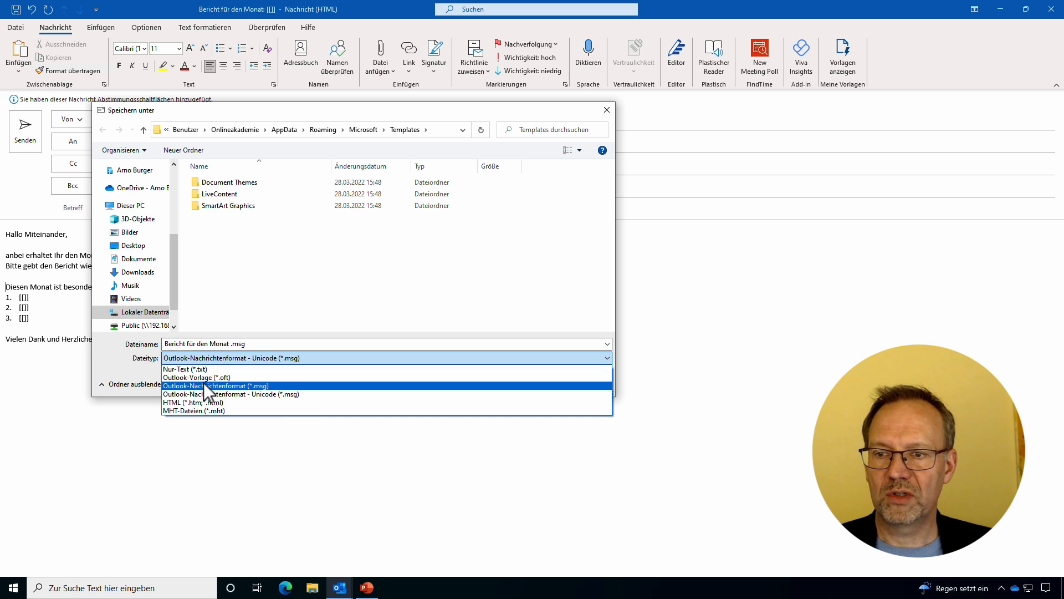
pyautogui.click(199, 377)
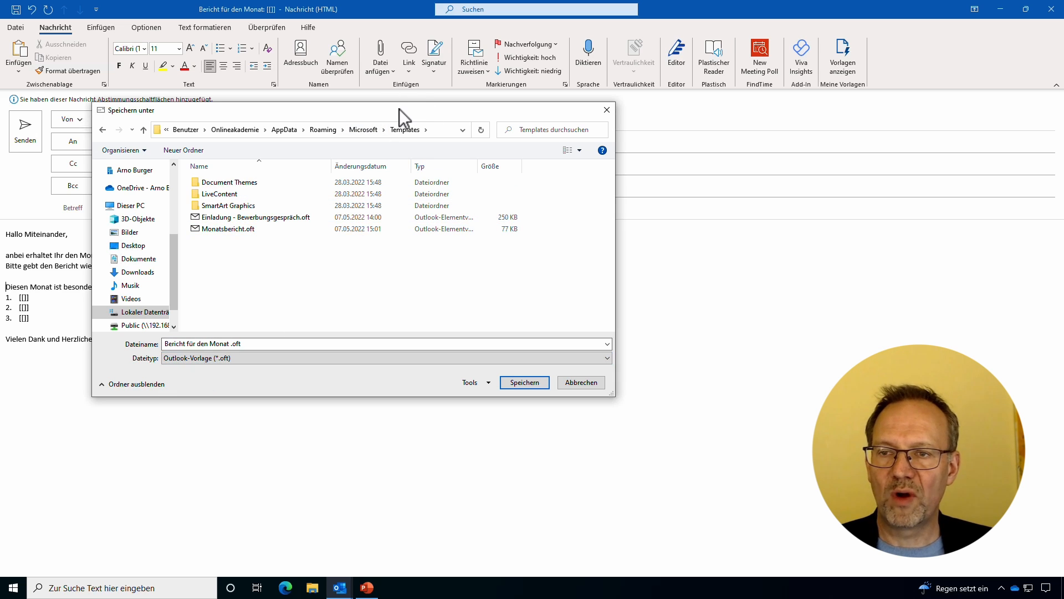
pyautogui.click(212, 231)
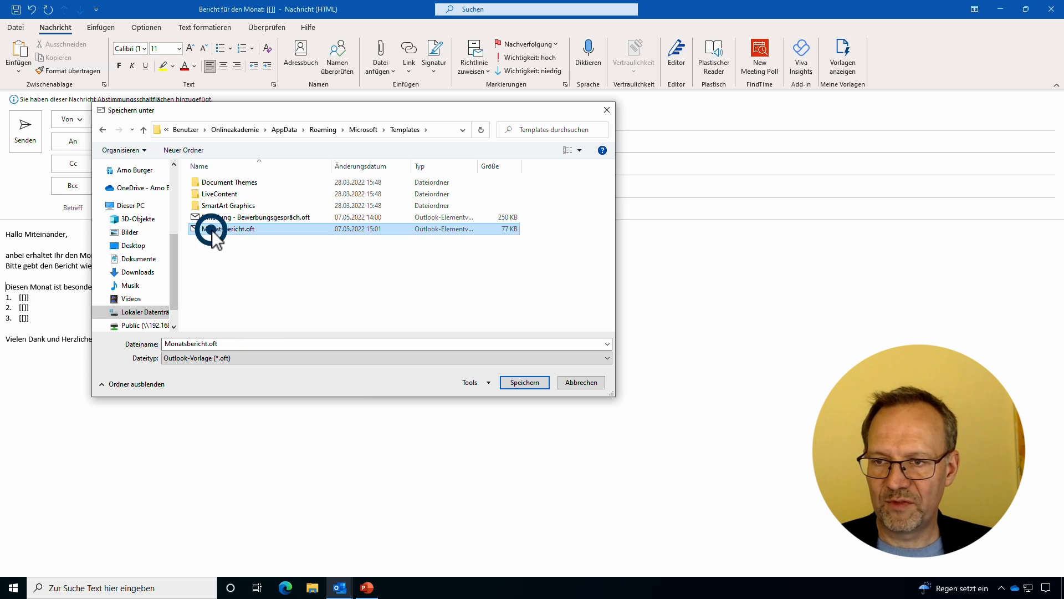
pyautogui.click(526, 382)
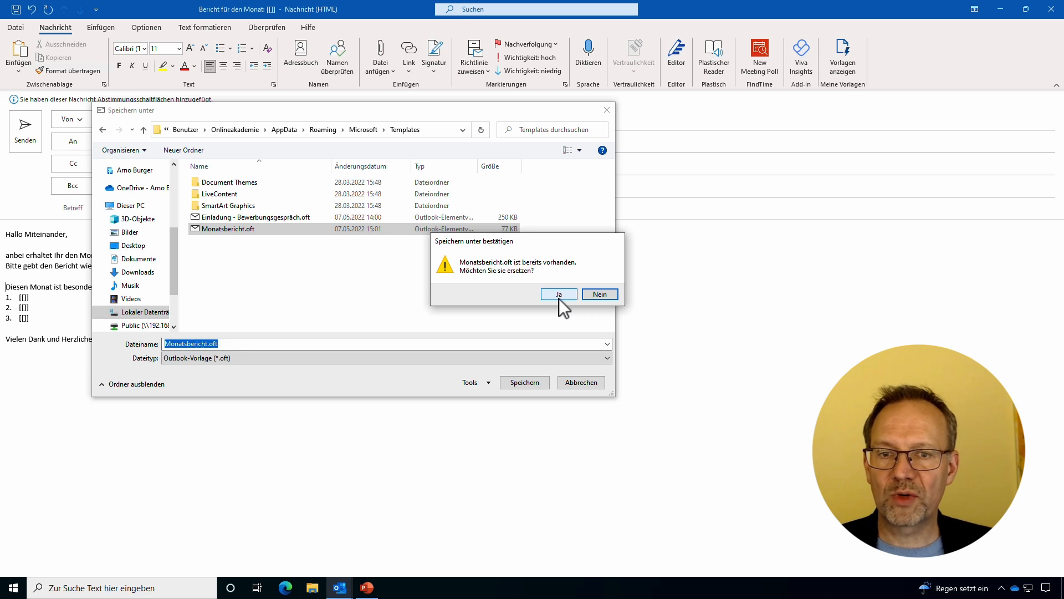
pyautogui.click(559, 298)
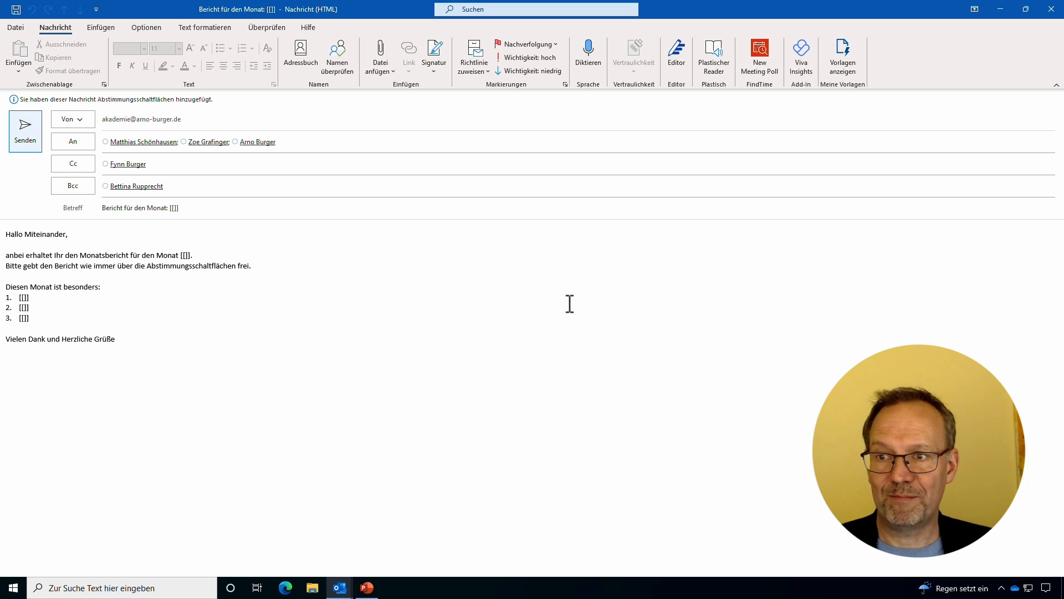
pyautogui.click(1053, 12)
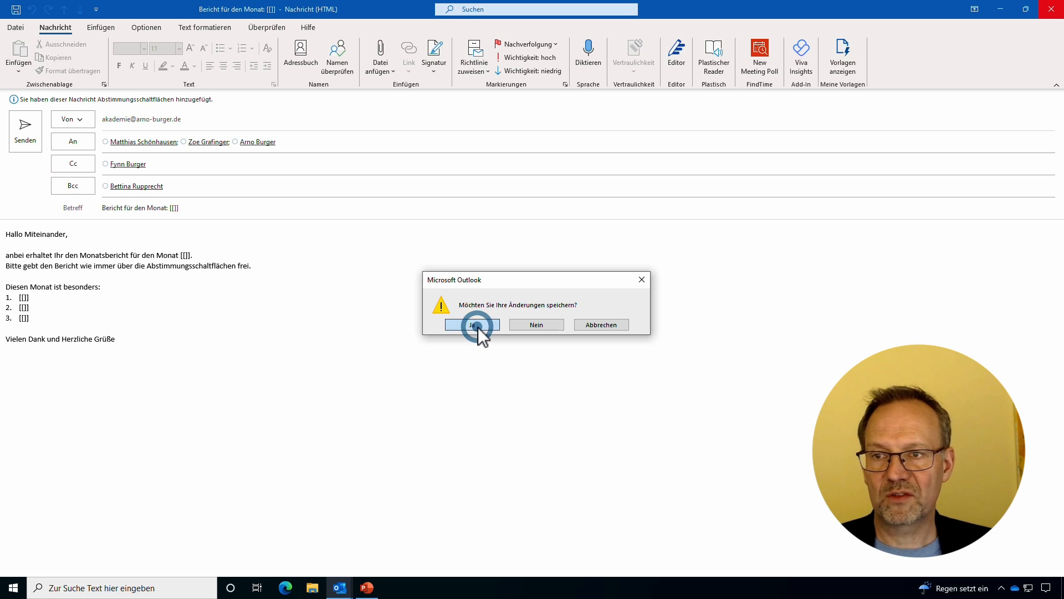
pyautogui.click(476, 325)
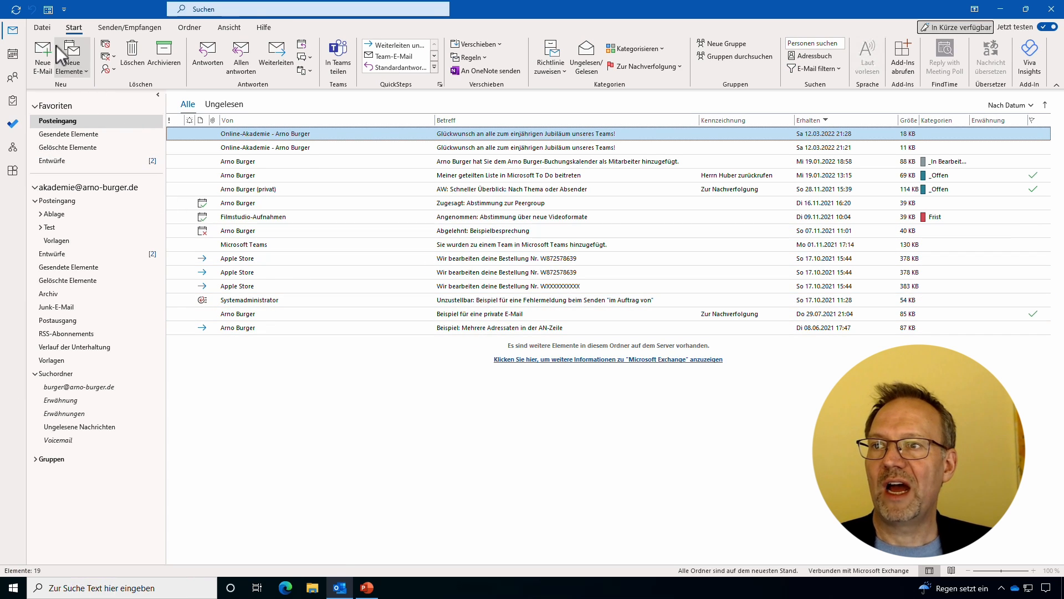
# Step: Check the Monatsbericht template by creating a new message from it under Vorlagen im Dateisystem, and close that message
pyautogui.click(44, 27)
pyautogui.click(46, 28)
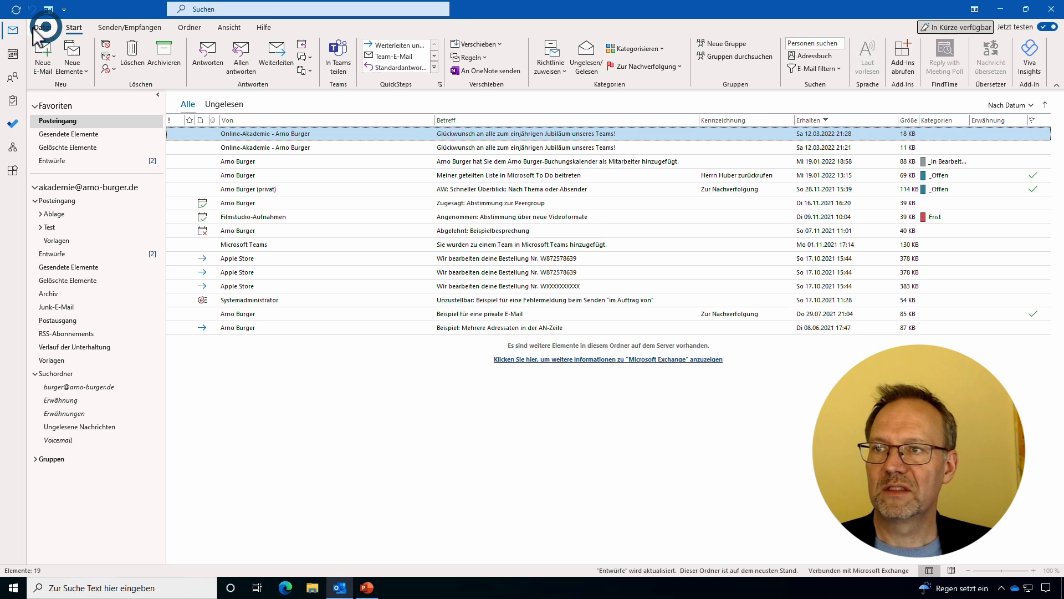
pyautogui.click(74, 64)
pyautogui.click(111, 213)
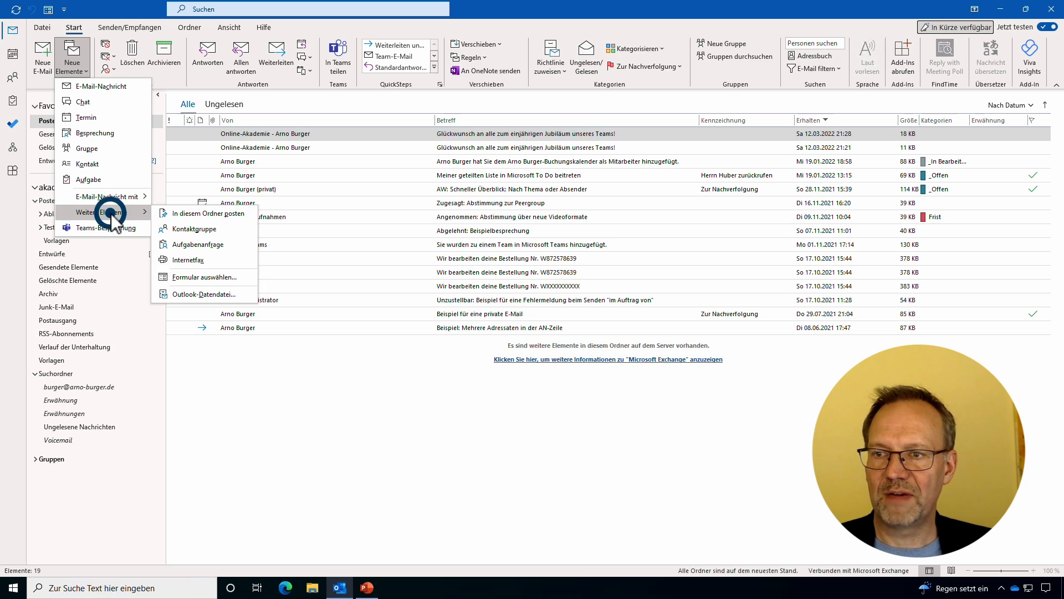
pyautogui.click(202, 277)
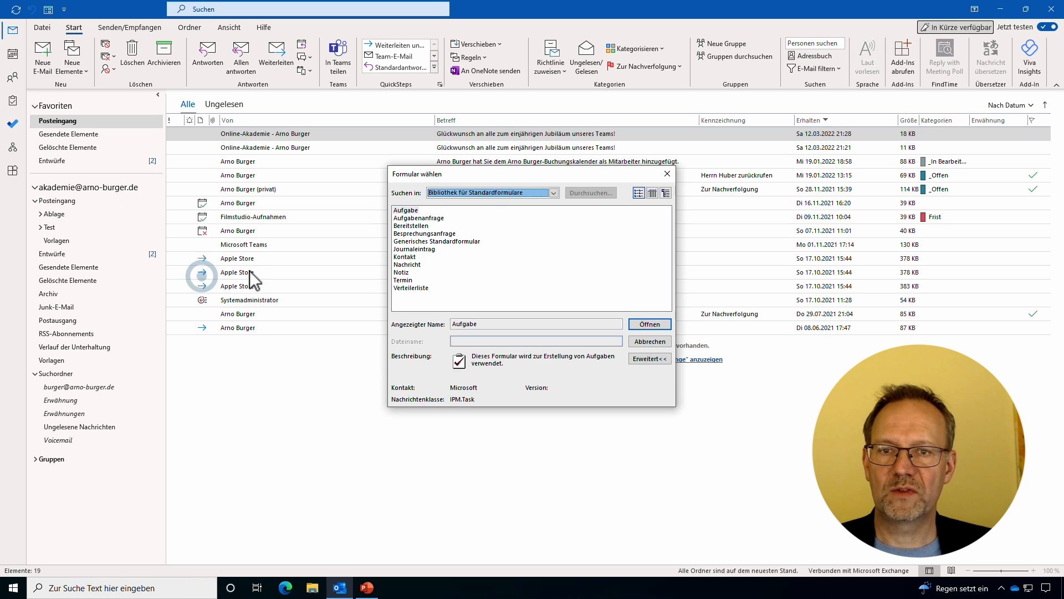
pyautogui.click(486, 191)
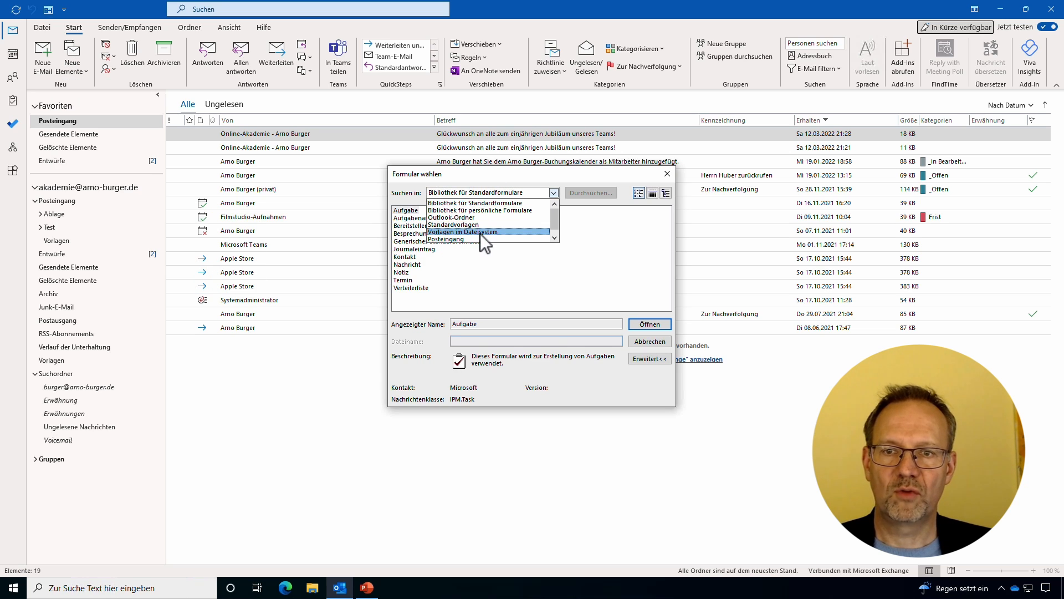
pyautogui.click(481, 234)
pyautogui.click(414, 230)
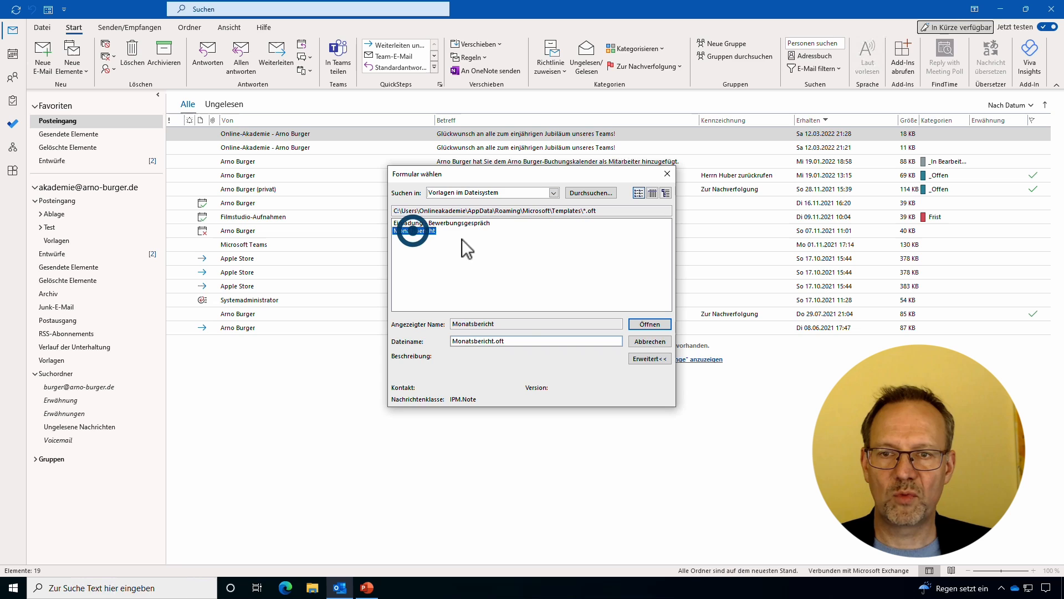
pyautogui.click(634, 321)
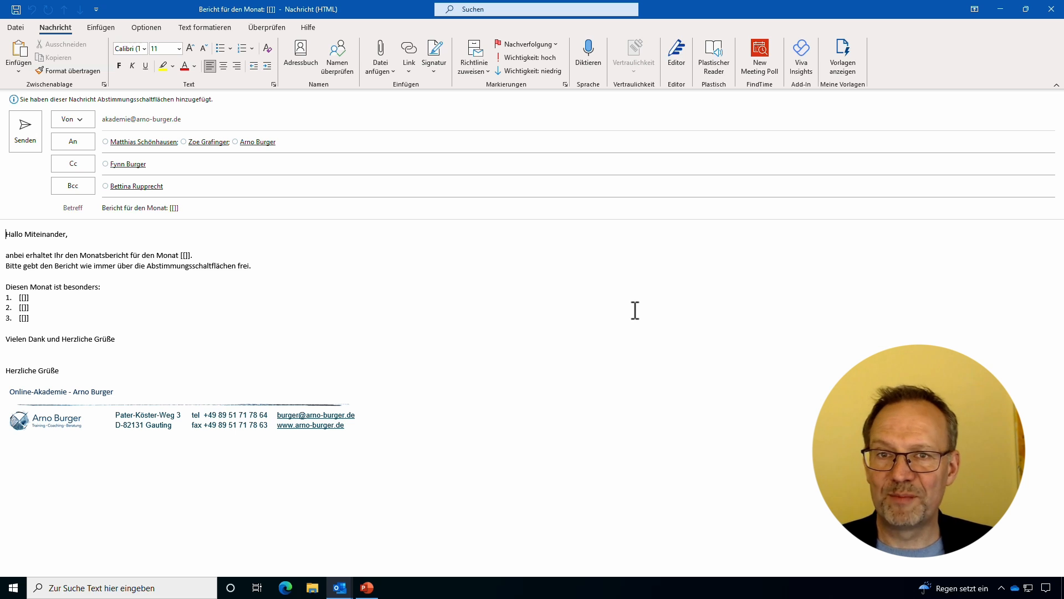
pyautogui.click(1052, 9)
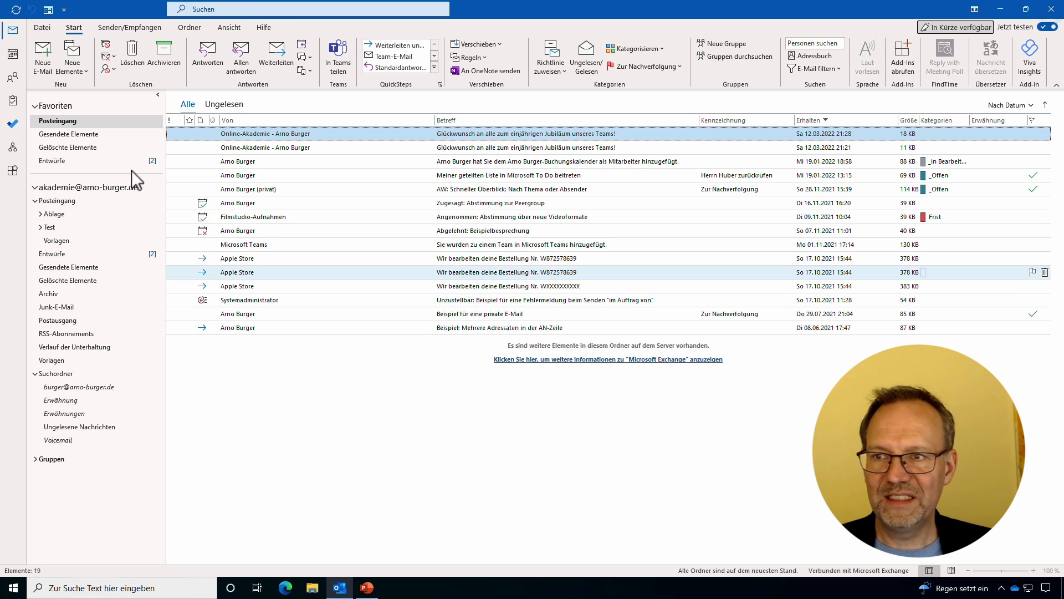
# Step: Try to add the Formular auswählen command to the Quick Access Toolbar
pyautogui.click(72, 66)
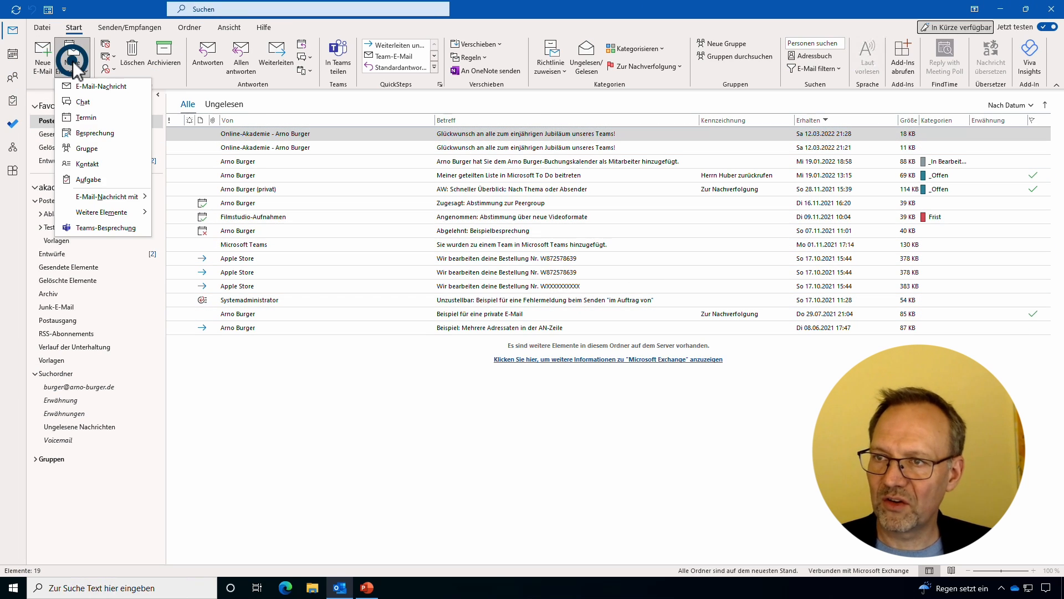
pyautogui.click(272, 438)
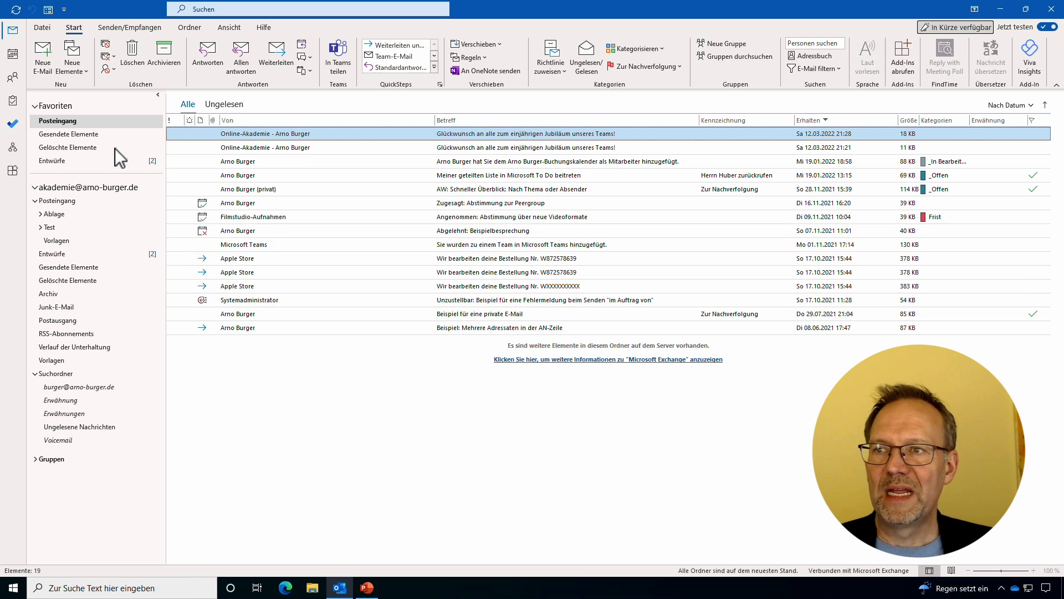
pyautogui.click(77, 68)
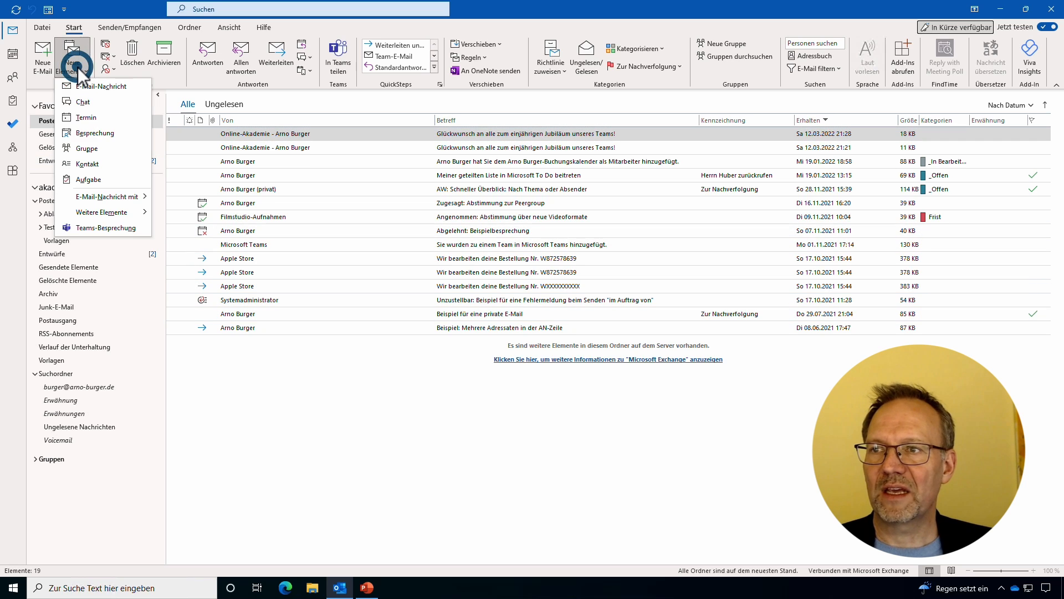
pyautogui.click(100, 211)
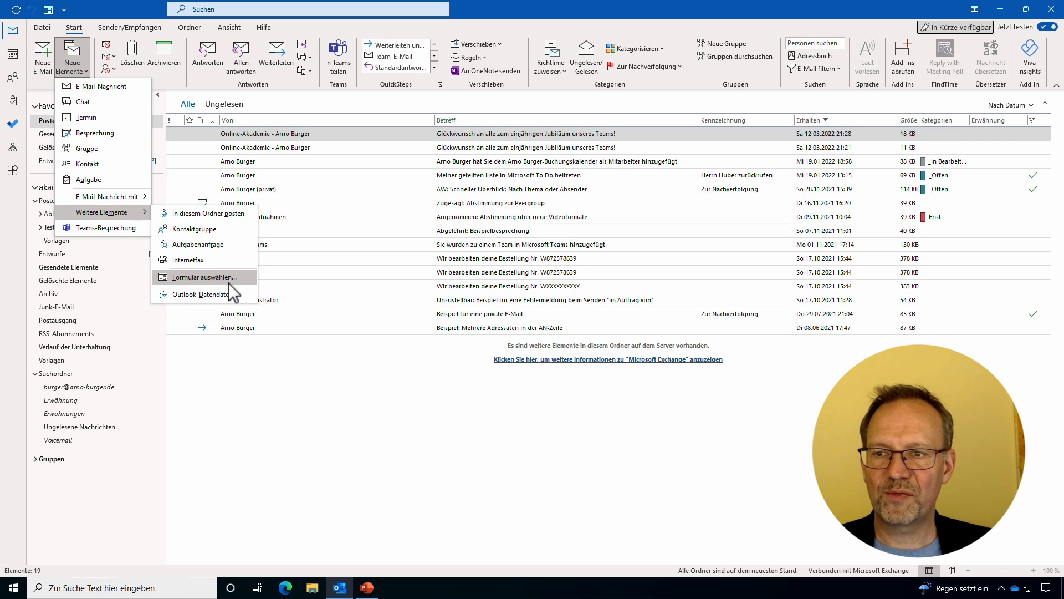
pyautogui.rightClick(198, 276)
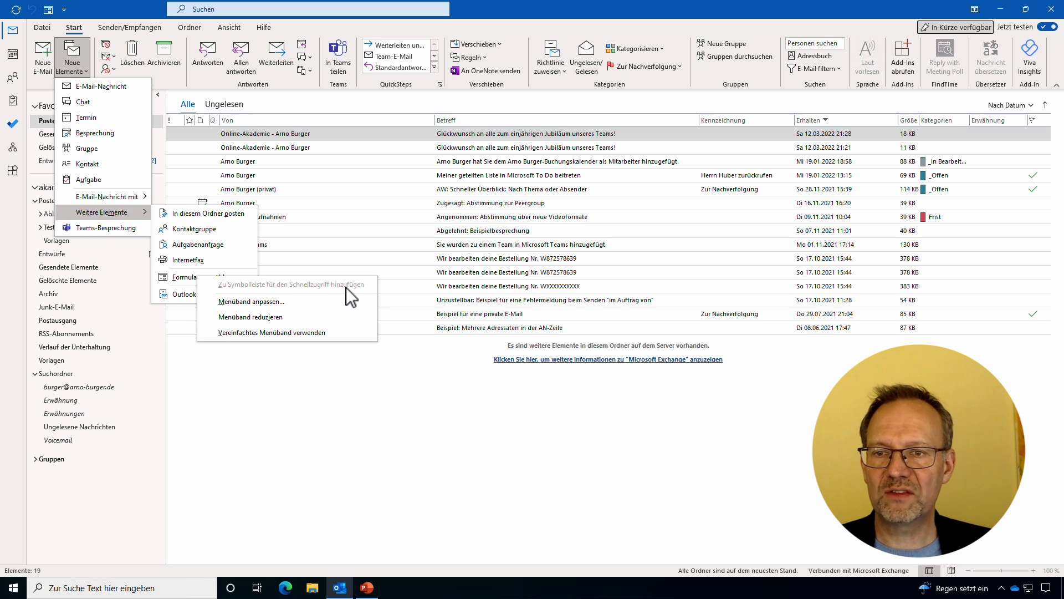
pyautogui.click(283, 393)
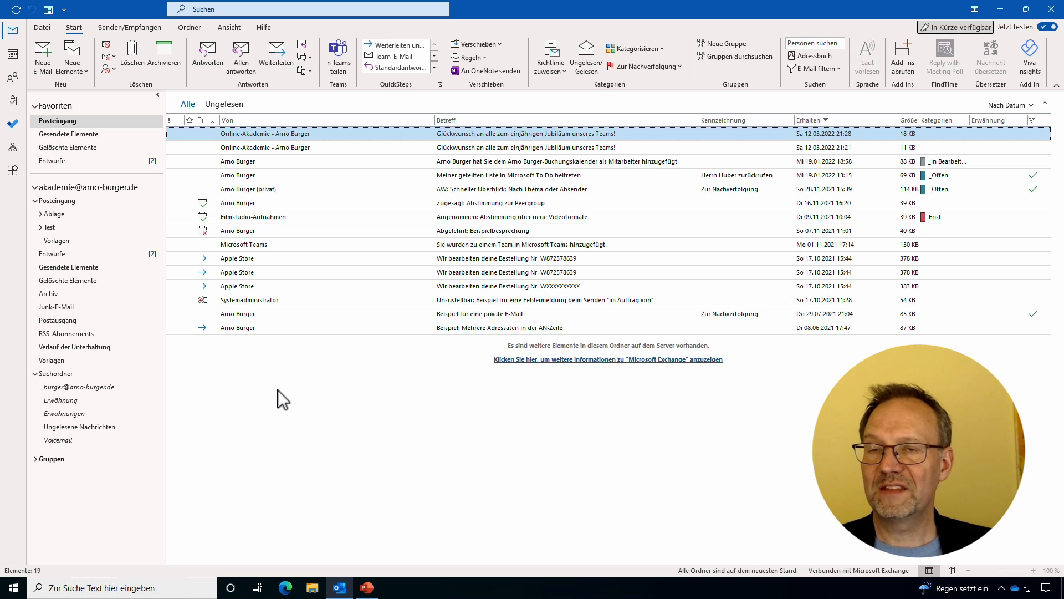
# Step: Create a new meeting from the Einladung - Bewerbungsgespräch template found under Vorlagen im Dateisystem
pyautogui.click(48, 10)
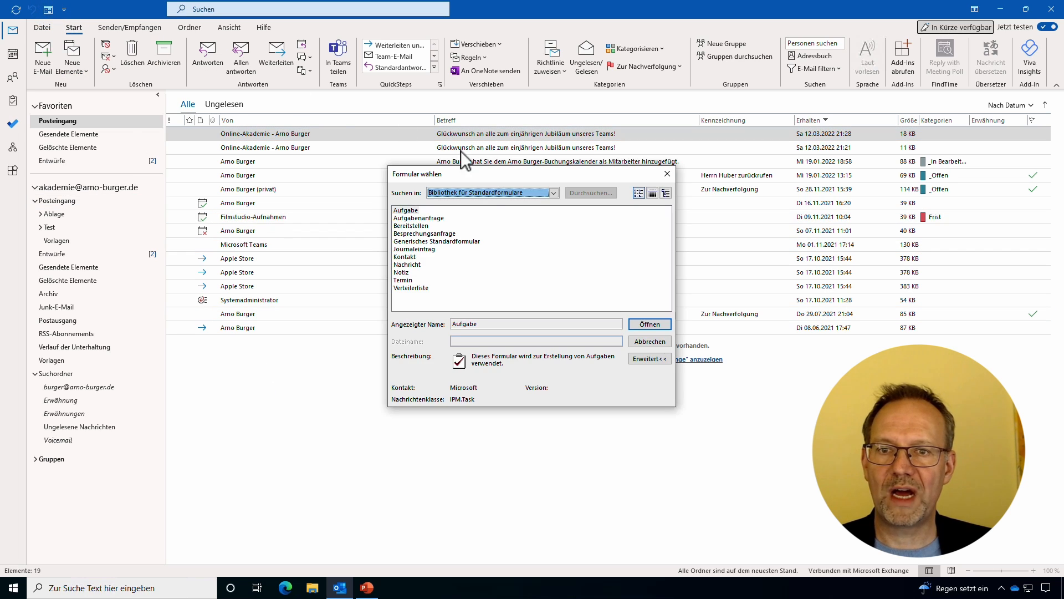
pyautogui.click(484, 192)
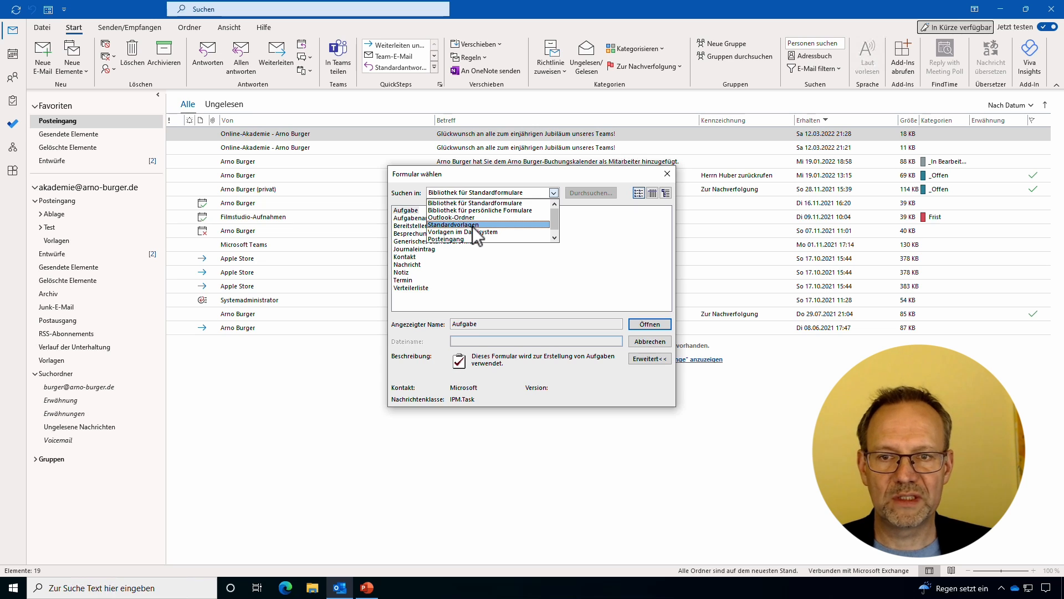
pyautogui.click(473, 224)
pyautogui.click(477, 194)
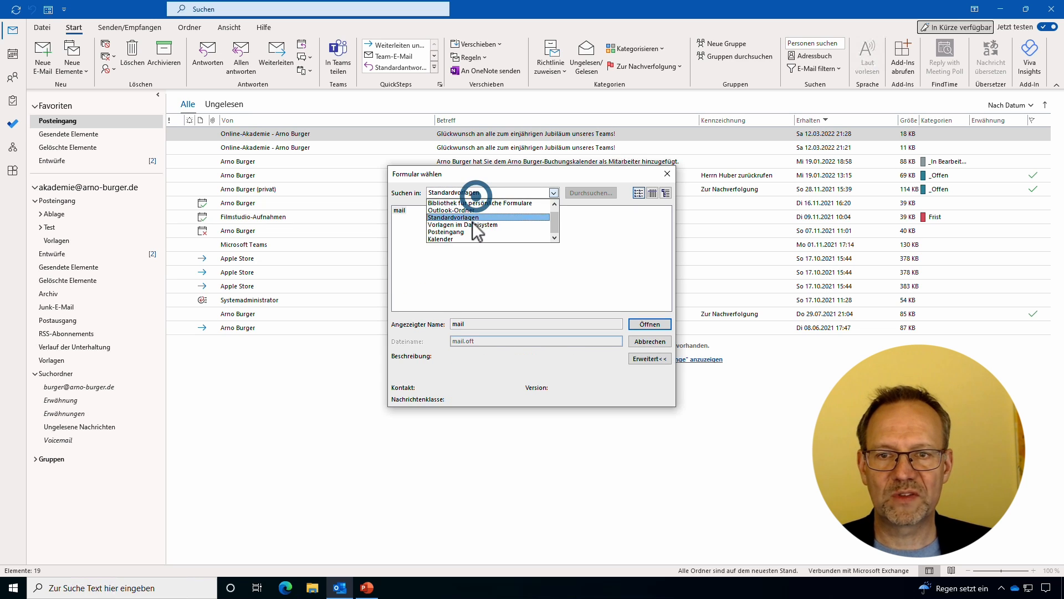
pyautogui.click(473, 225)
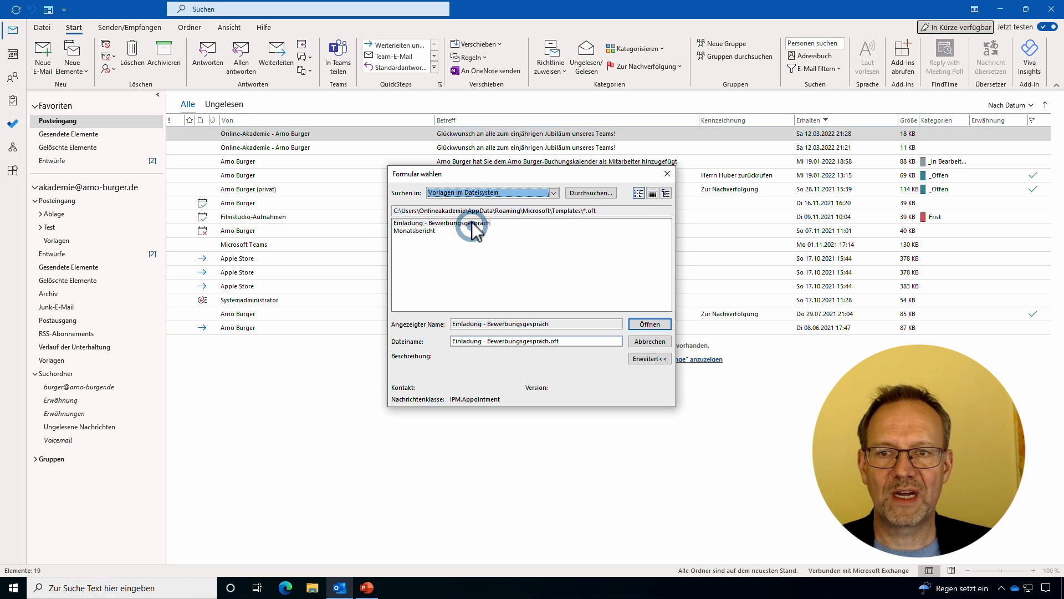
pyautogui.click(414, 228)
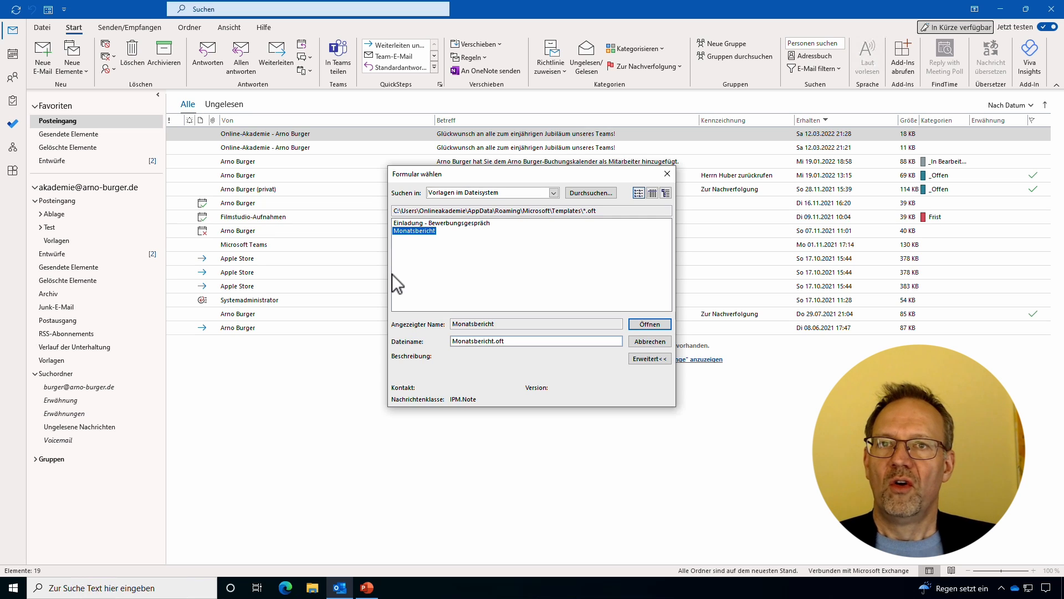
pyautogui.click(448, 223)
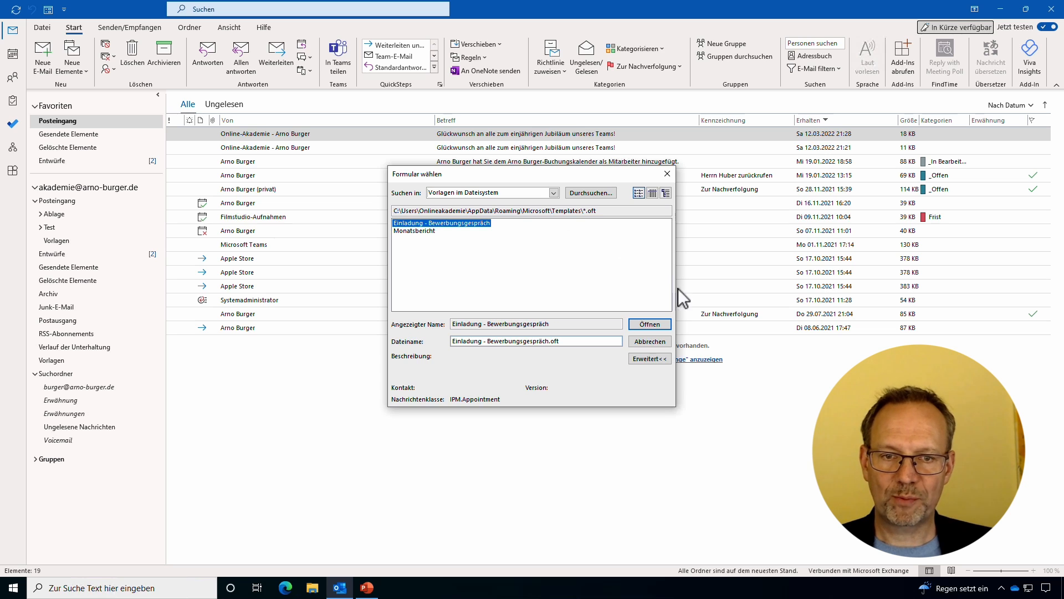
pyautogui.click(659, 327)
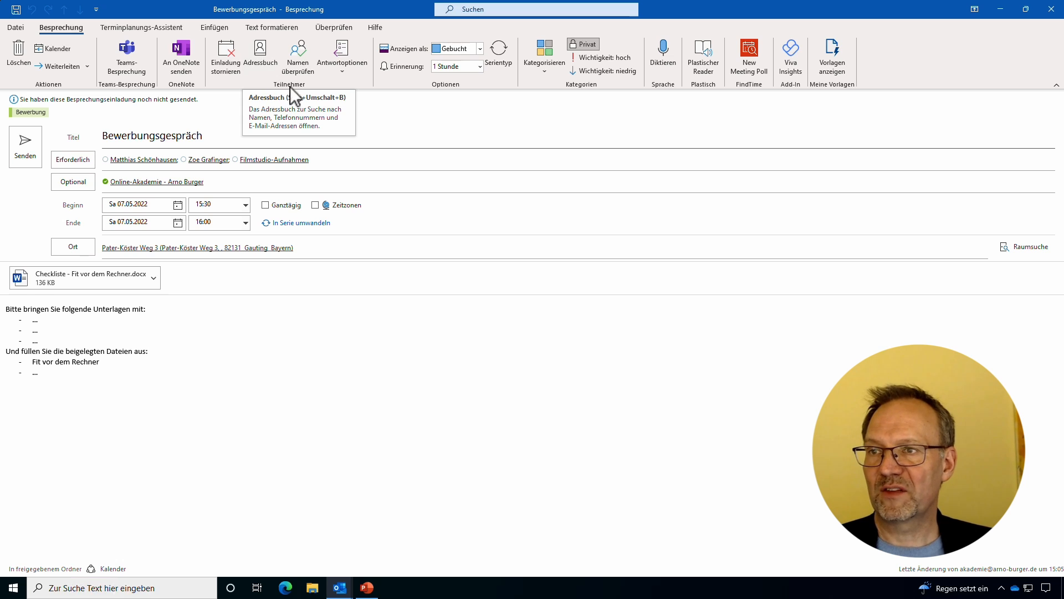
# Step: Save the meeting as the Outlook template (*.oft) Bewerbungsgespräch.oft in the Vorlagen folder on the Public network drive (L:), and close the meeting
pyautogui.click(13, 25)
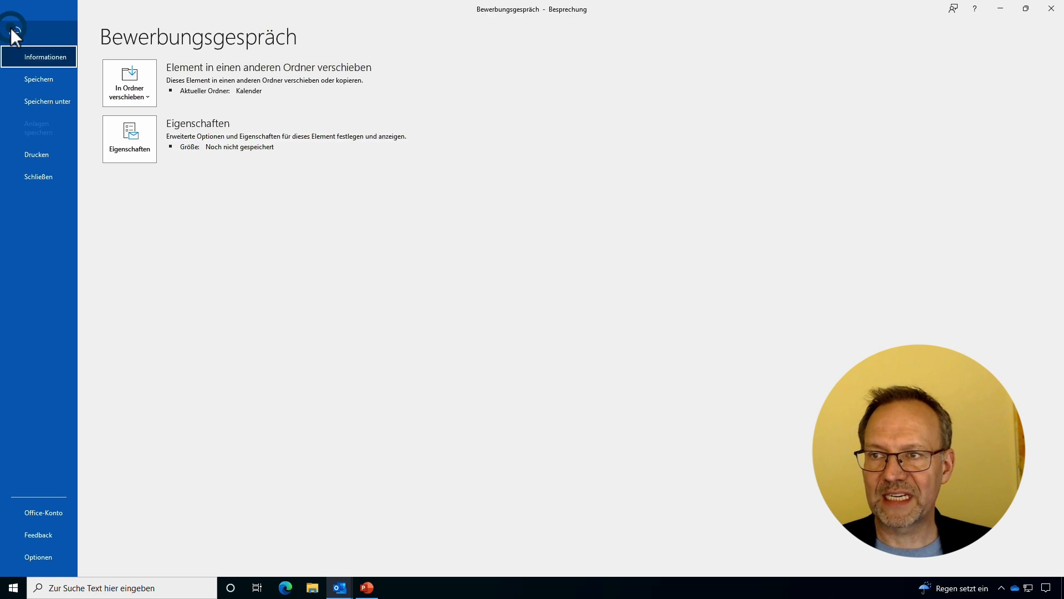
pyautogui.click(59, 101)
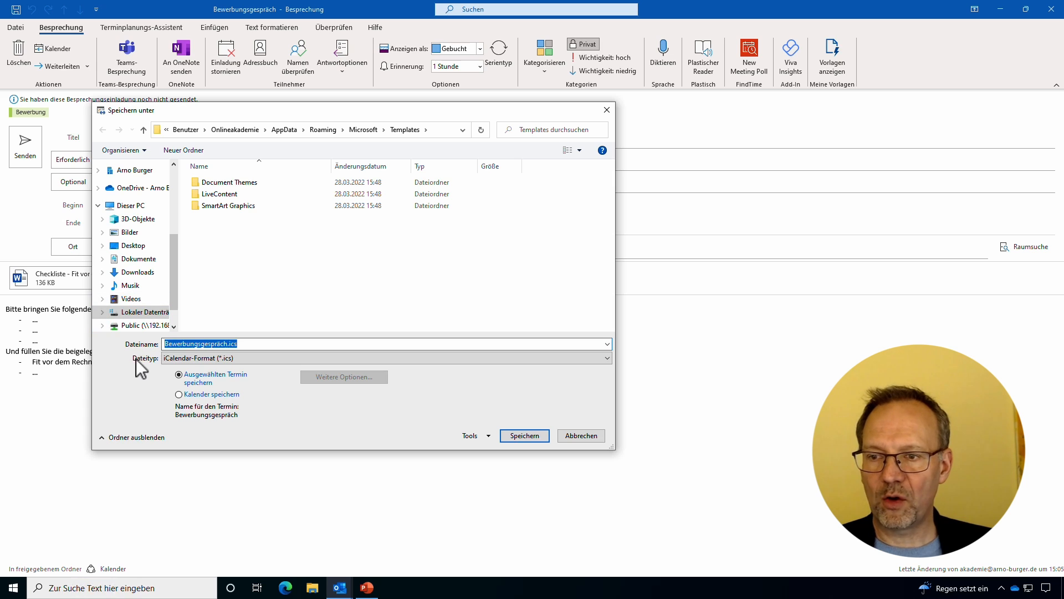
pyautogui.click(199, 360)
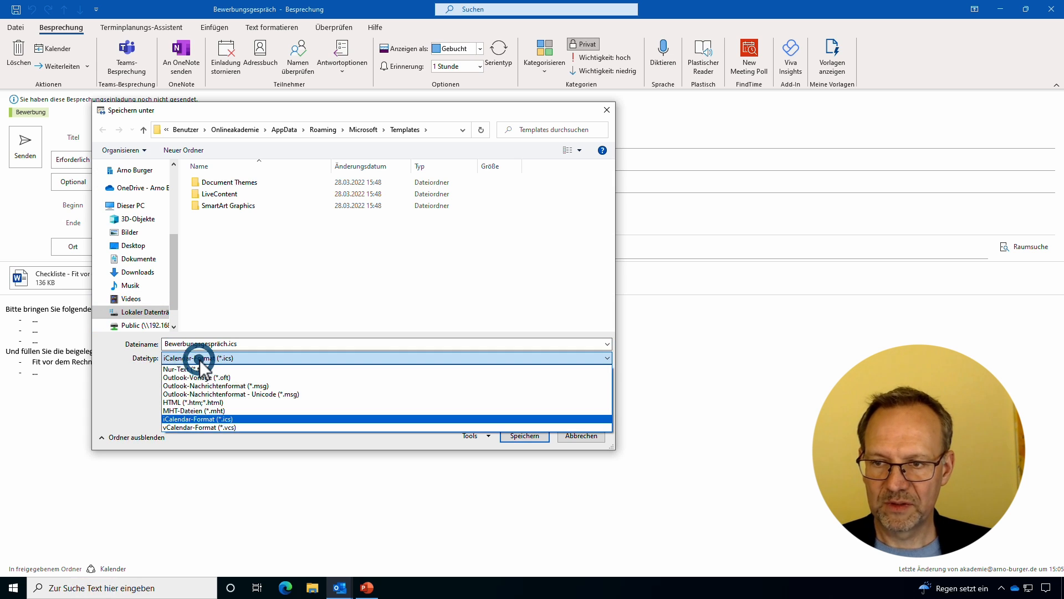
pyautogui.click(191, 378)
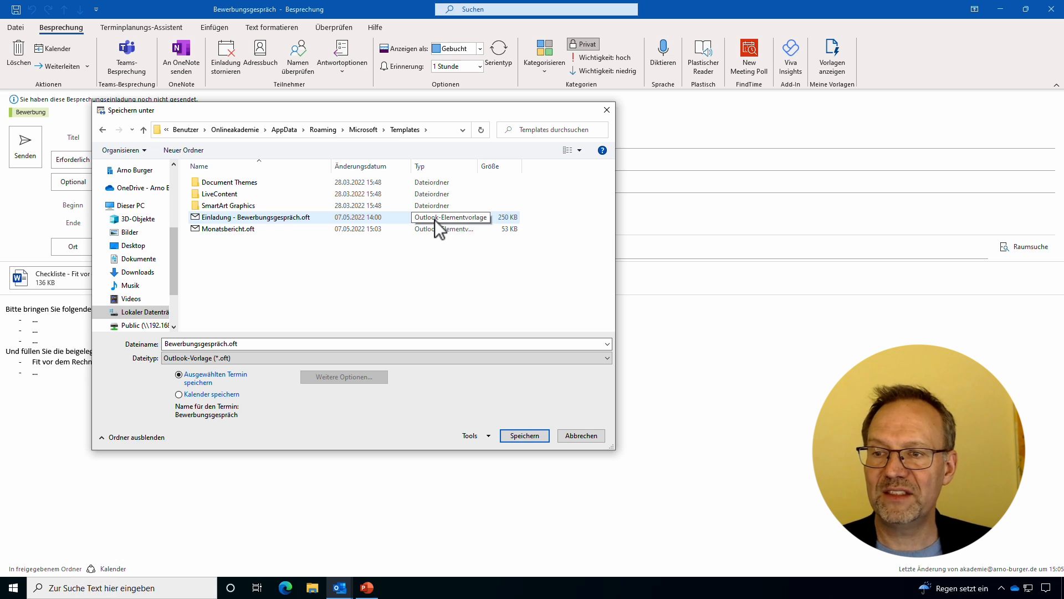
pyautogui.click(178, 306)
pyautogui.moveTo(178, 305); pyautogui.dragTo(272, 309)
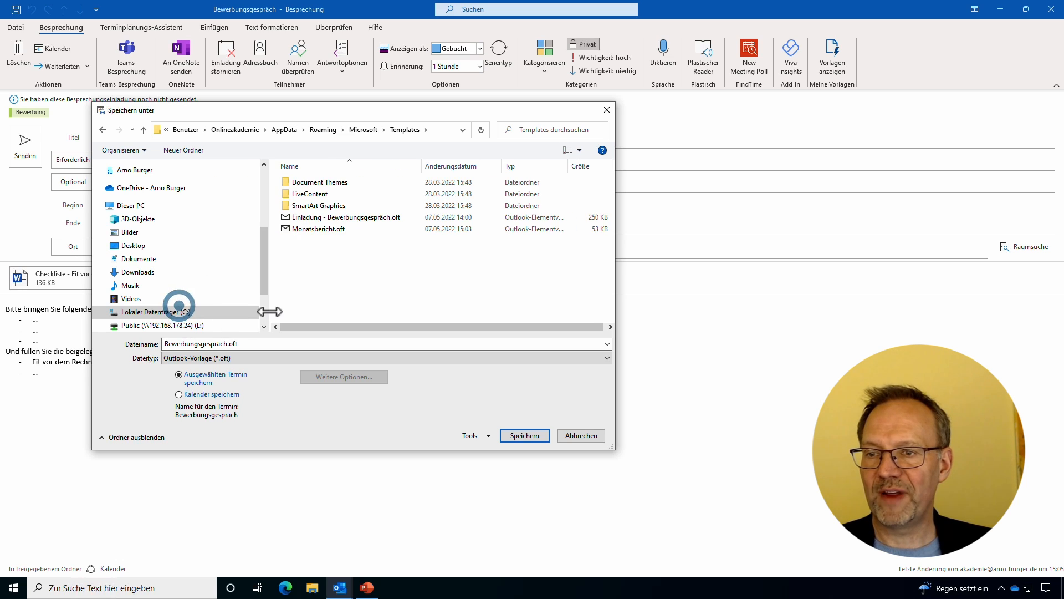
pyautogui.click(159, 326)
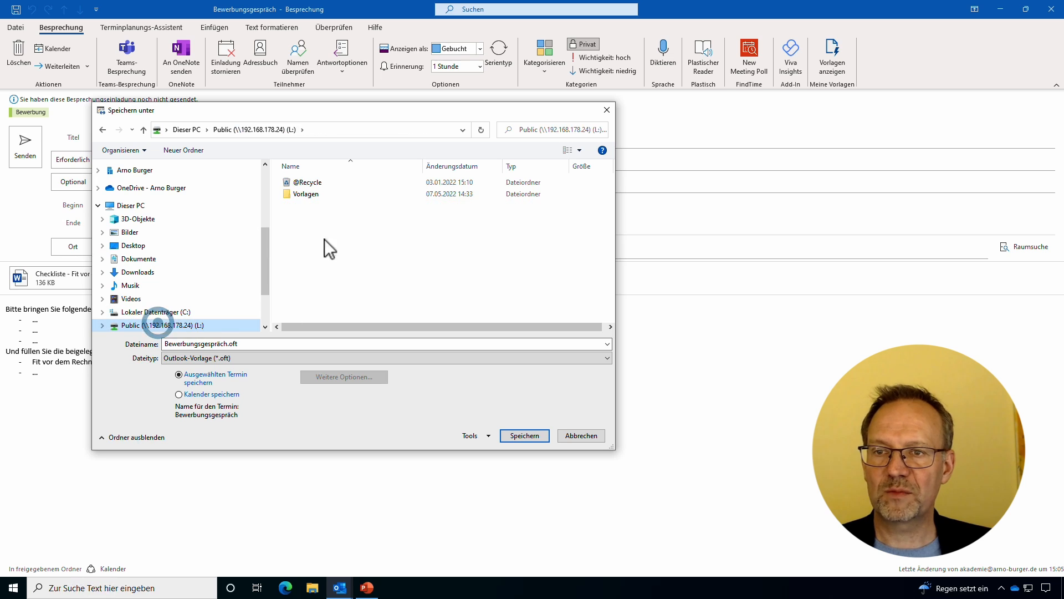
pyautogui.click(302, 195)
pyautogui.doubleClick(302, 194)
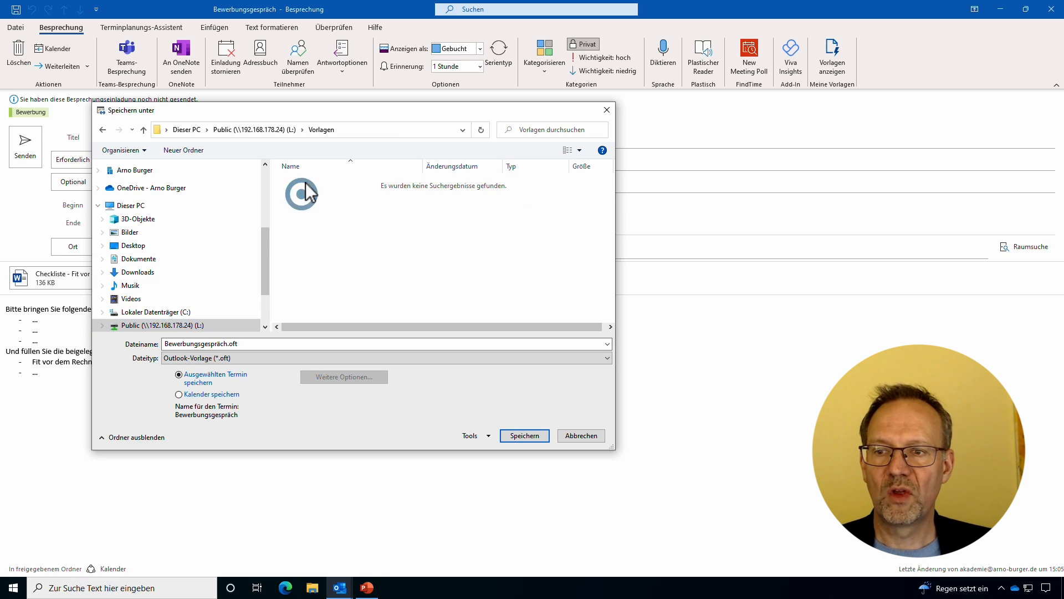
pyautogui.click(538, 436)
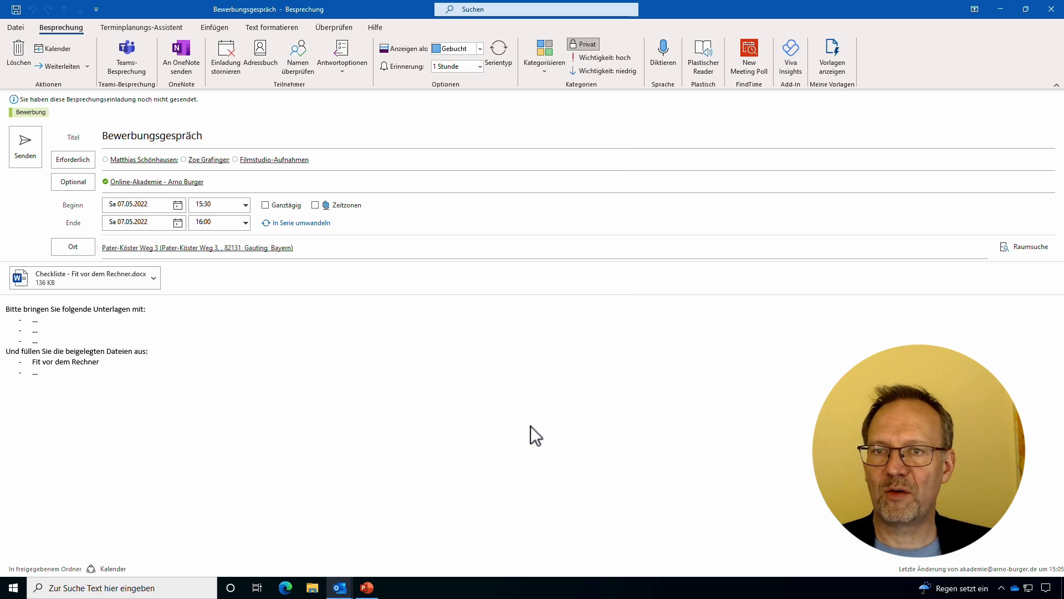
pyautogui.click(1052, 9)
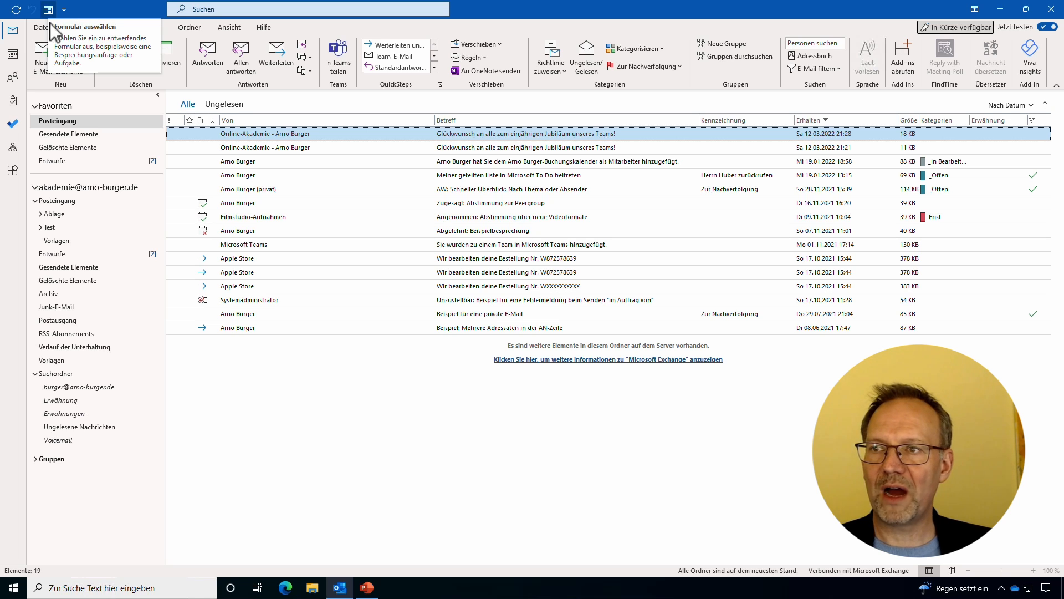
pyautogui.click(80, 60)
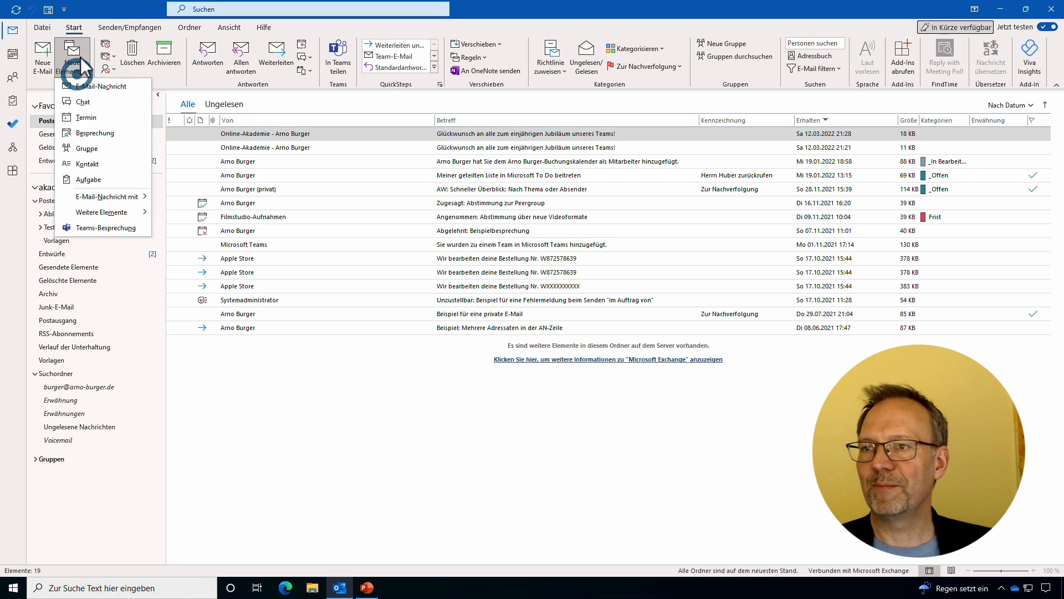
pyautogui.click(102, 212)
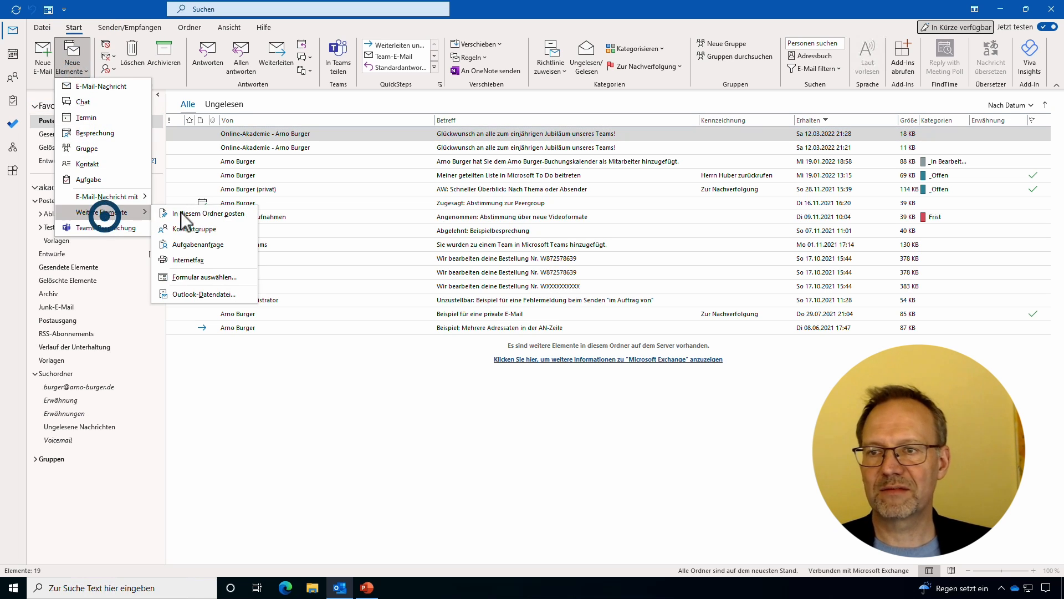
pyautogui.click(321, 459)
# Step: In File Explorer, check Bewerbungsgespräch.oft in the Vorlagen folder on drive L: by opening a meeting from it, and close that meeting
pyautogui.press('super+e')
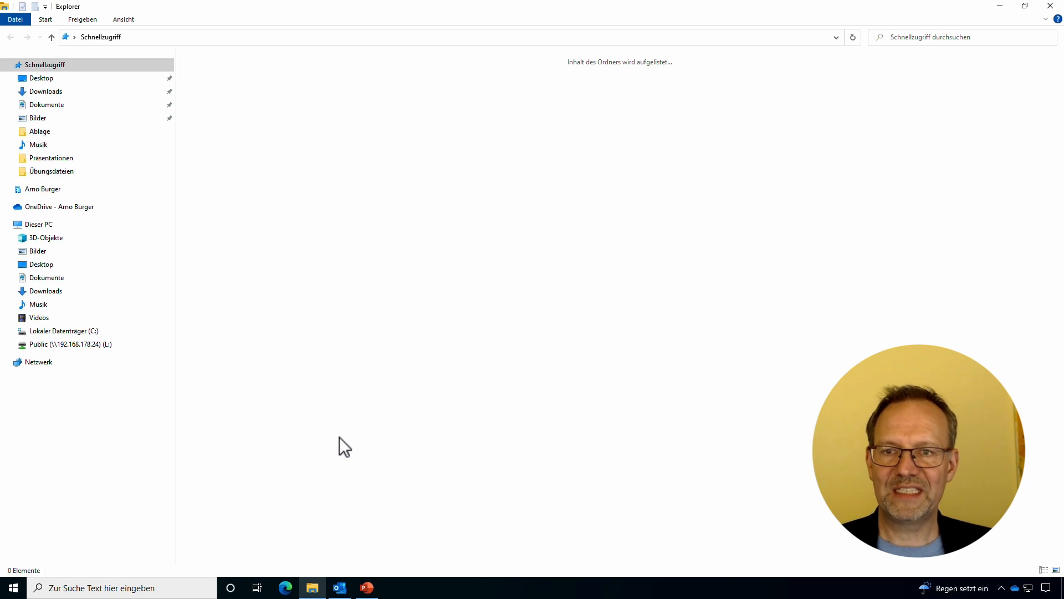
pyautogui.click(48, 344)
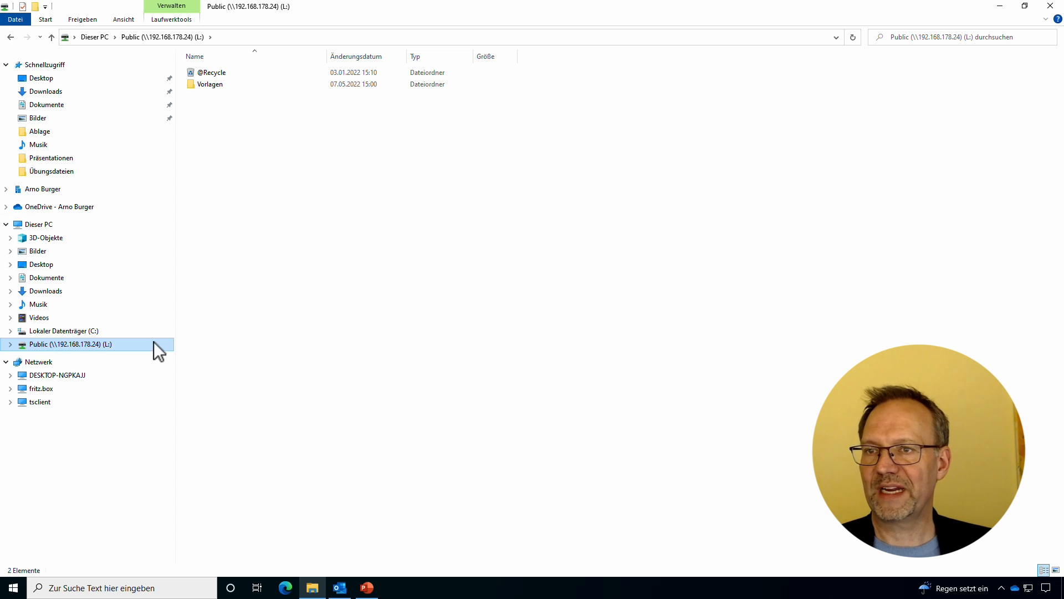
pyautogui.click(215, 84)
pyautogui.doubleClick(215, 85)
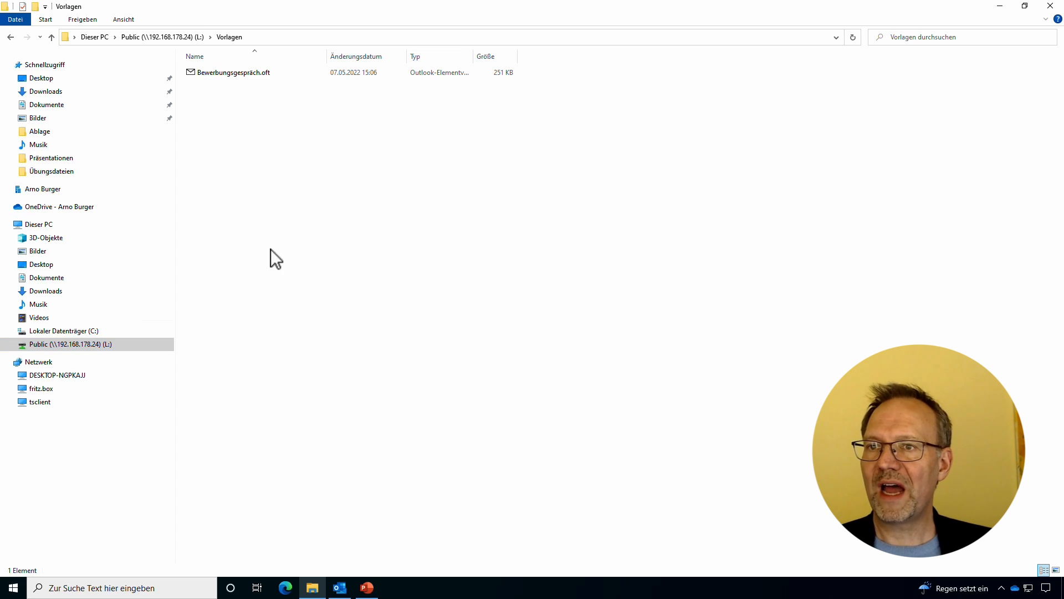
pyautogui.doubleClick(231, 75)
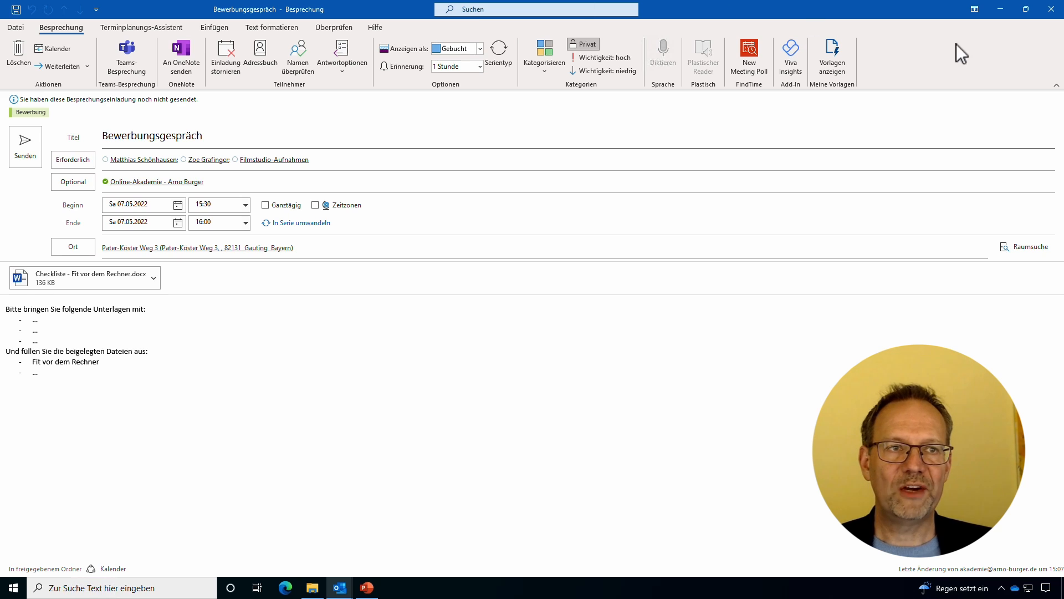
pyautogui.click(1052, 9)
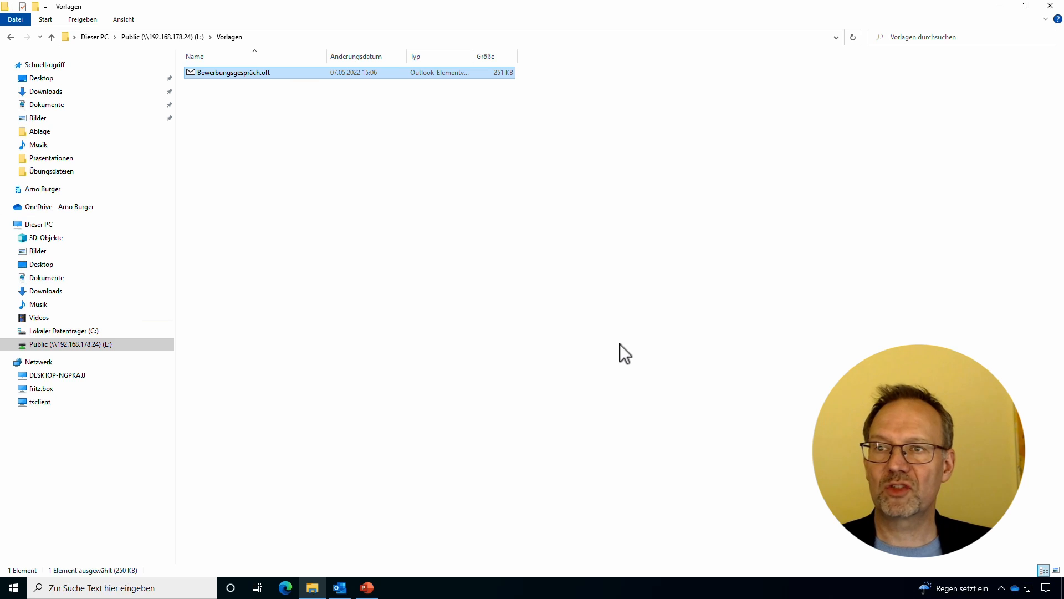
# Step: Create a desktop shortcut to the Vorlagen folder on the Public network drive (L:)
pyautogui.click(178, 38)
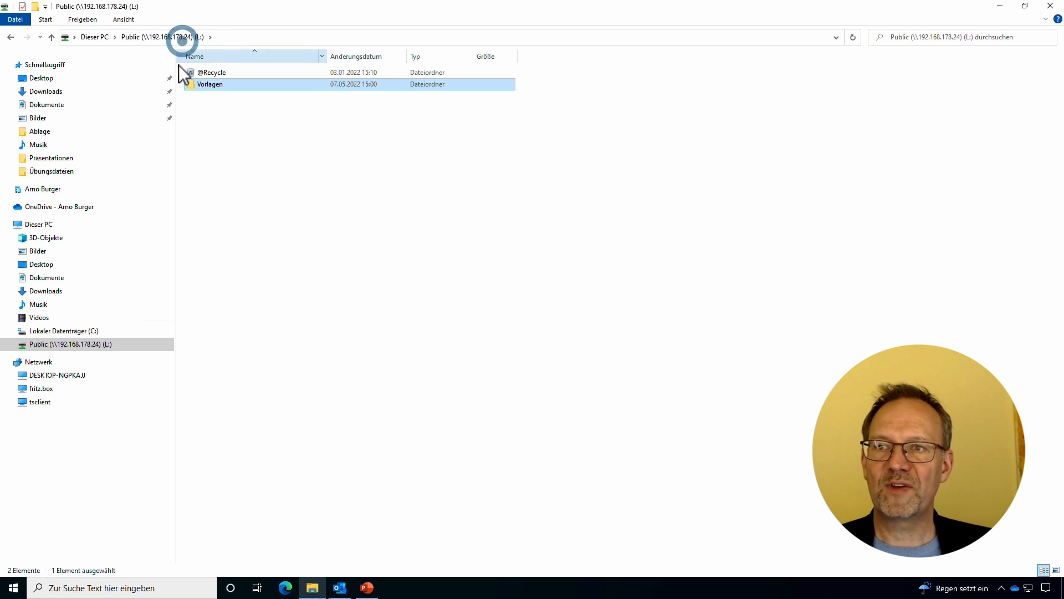
pyautogui.rightClick(209, 83)
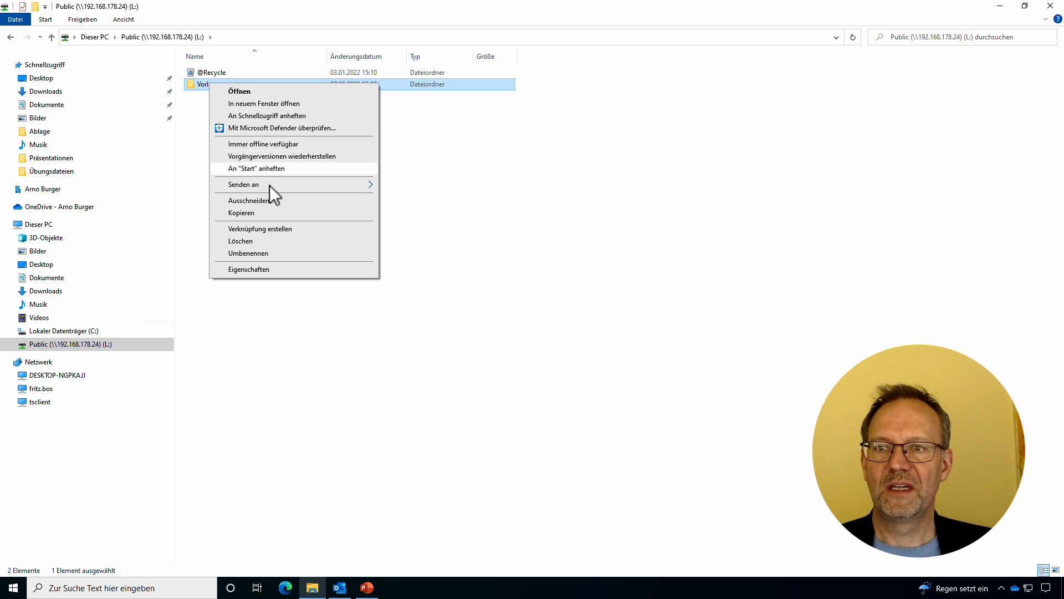
pyautogui.moveTo(270, 185)
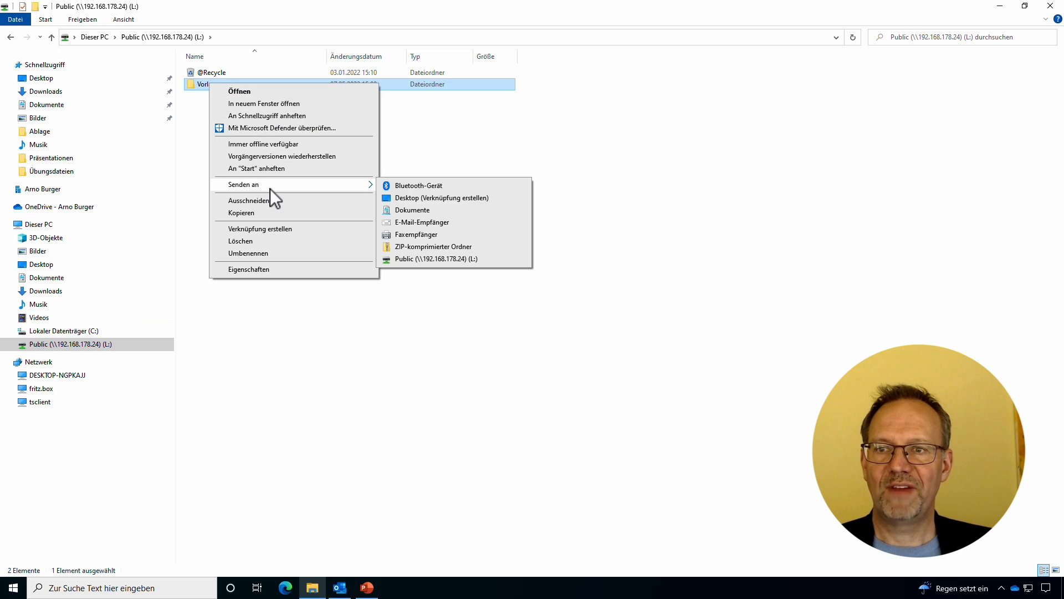
pyautogui.click(434, 199)
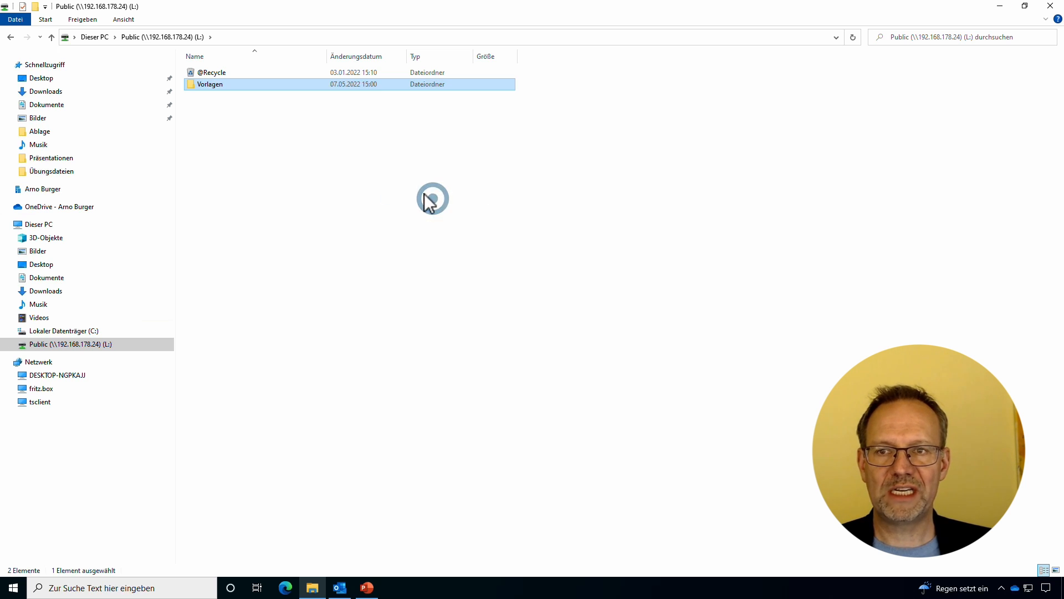
# Step: Open the Vorlagen folder through its desktop shortcut and create a new meeting from Bewerbungsgespräch.oft
pyautogui.click(1004, 10)
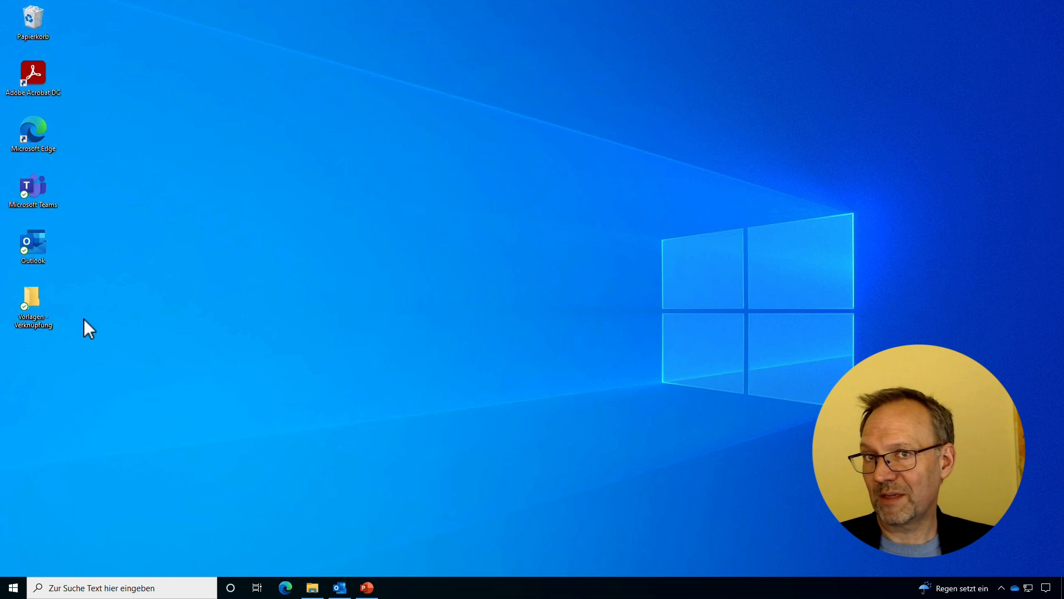
pyautogui.doubleClick(32, 312)
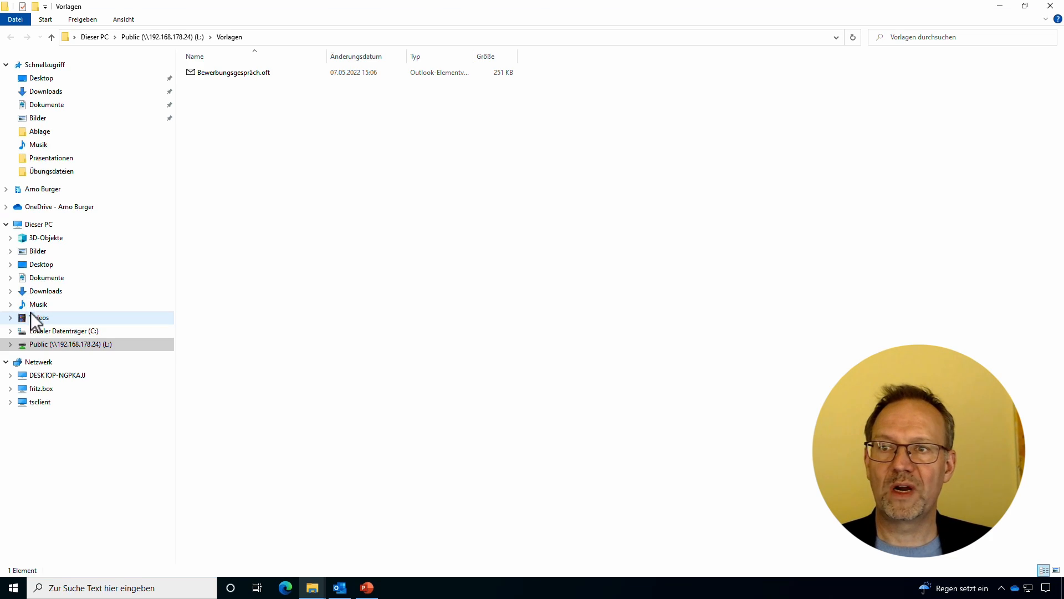
pyautogui.doubleClick(218, 74)
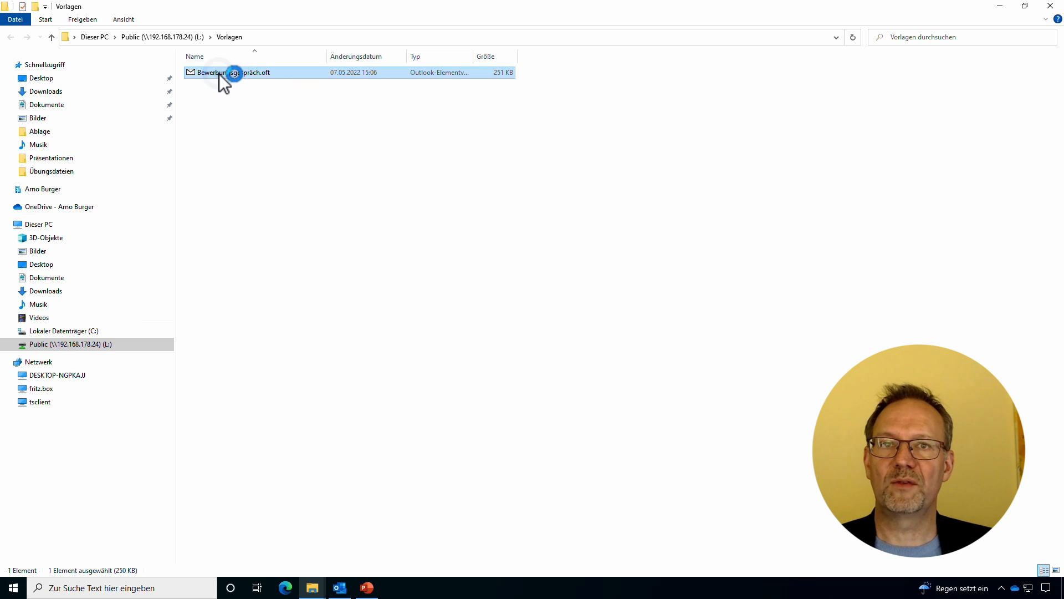